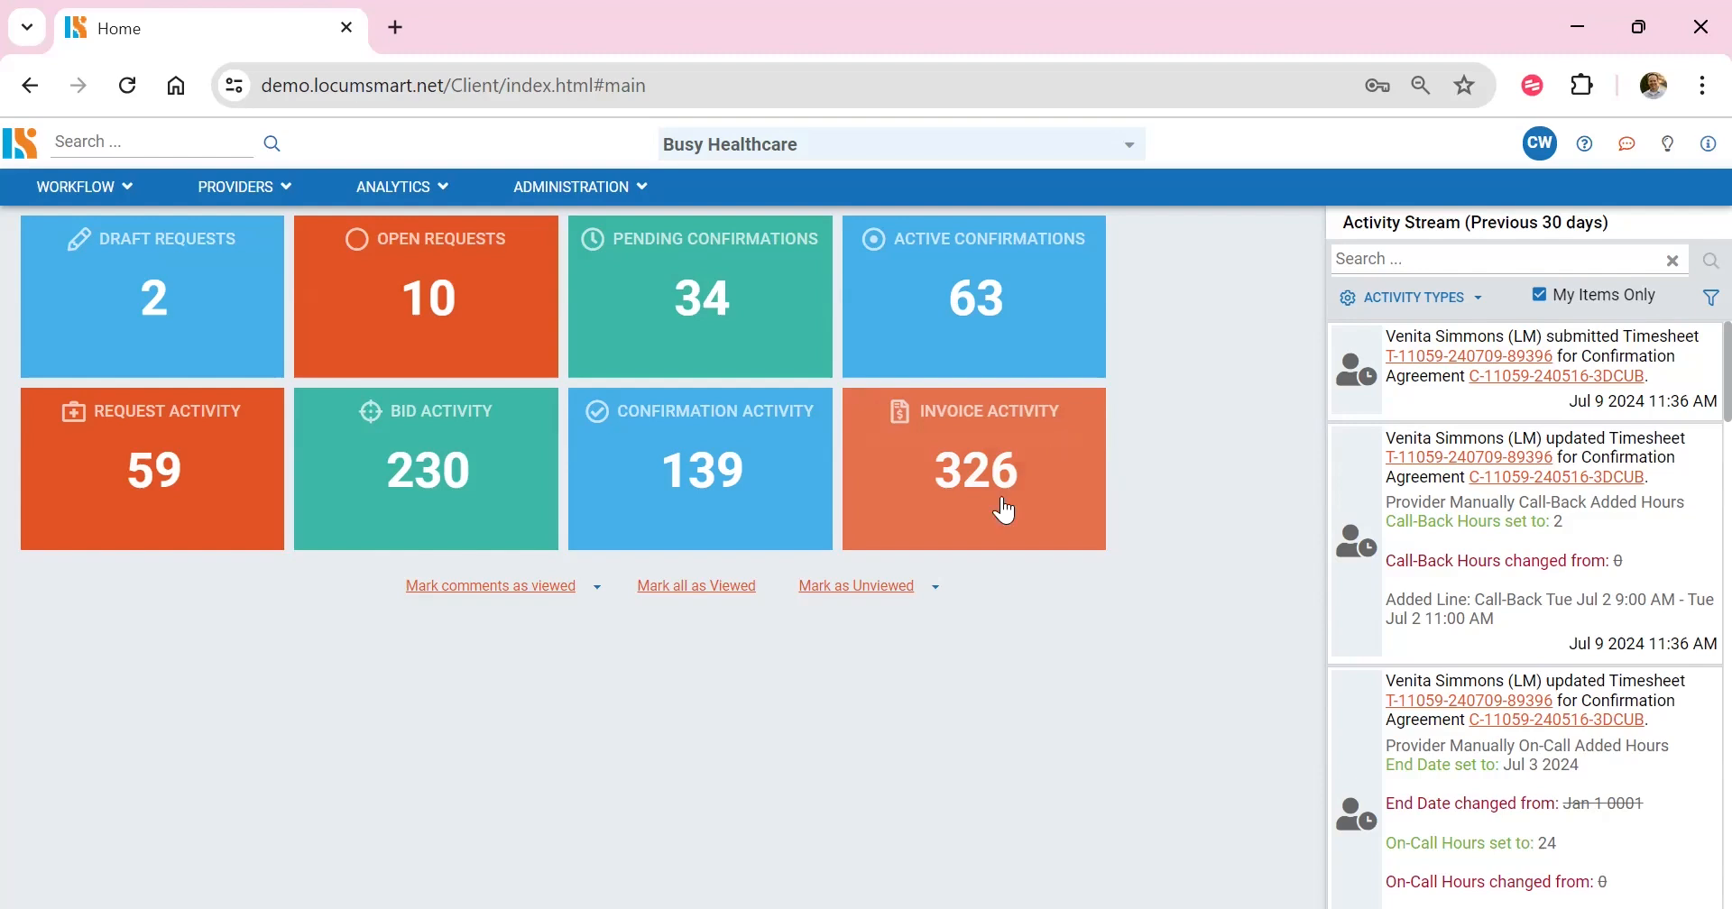
Step: Open the shift list of the active Facility 1059 (OK) Anesthesiology confirmation agreement and clear its filters
{"action": "left_click", "coordinate": [83, 189]}
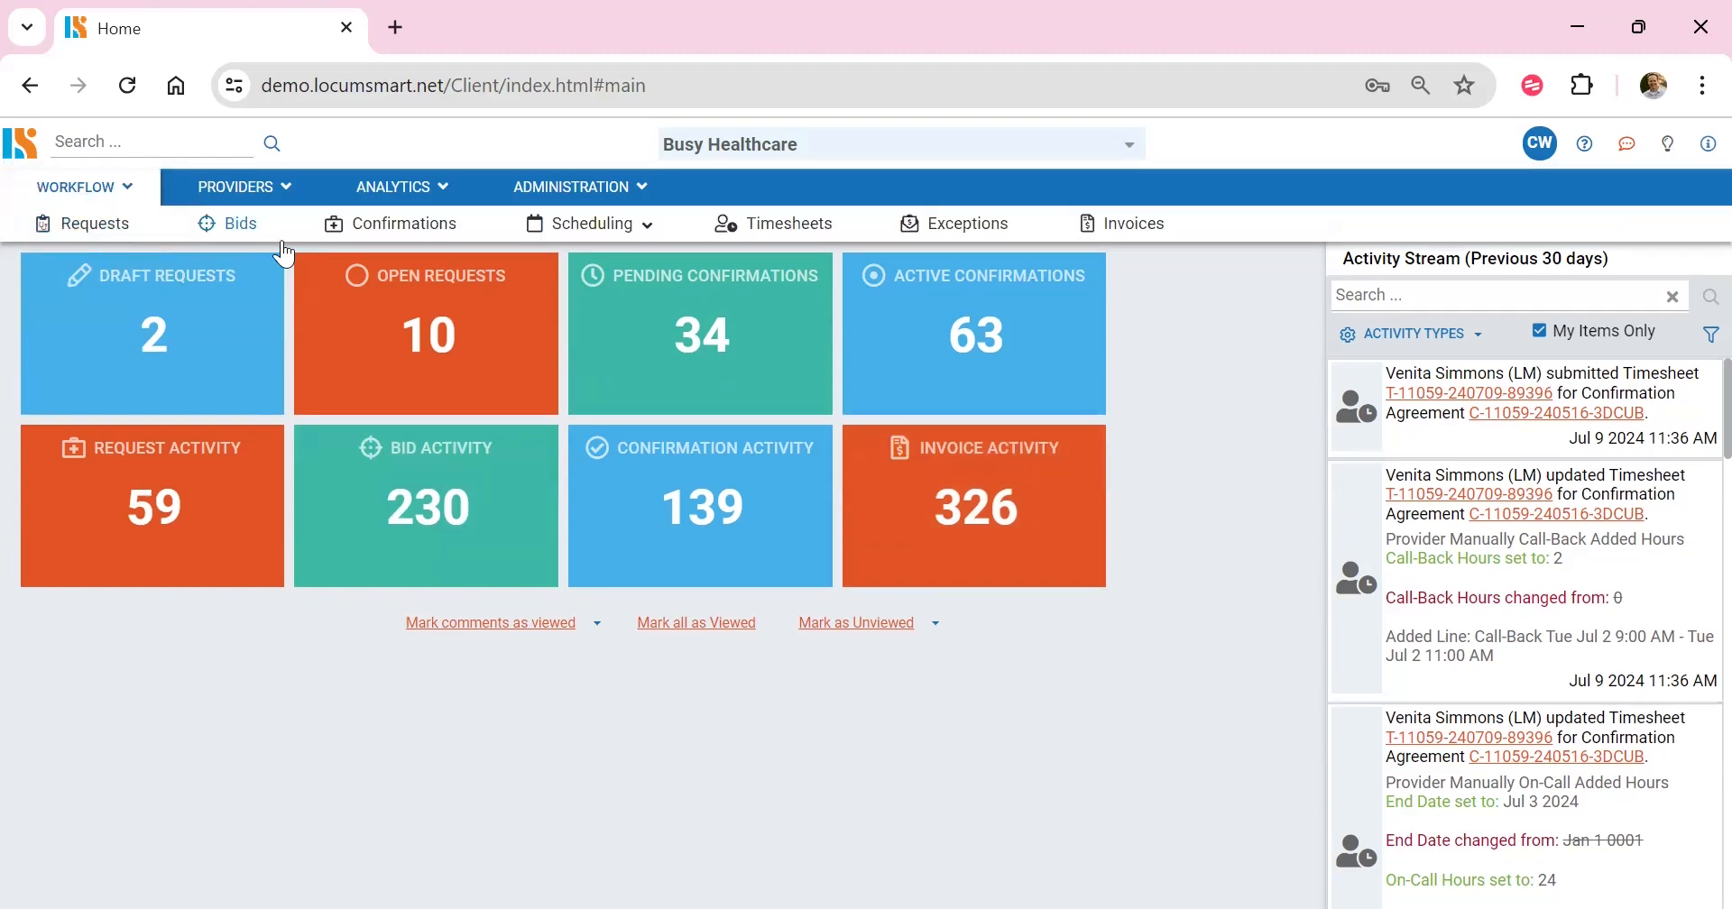
{"action": "left_click", "coordinate": [420, 232]}
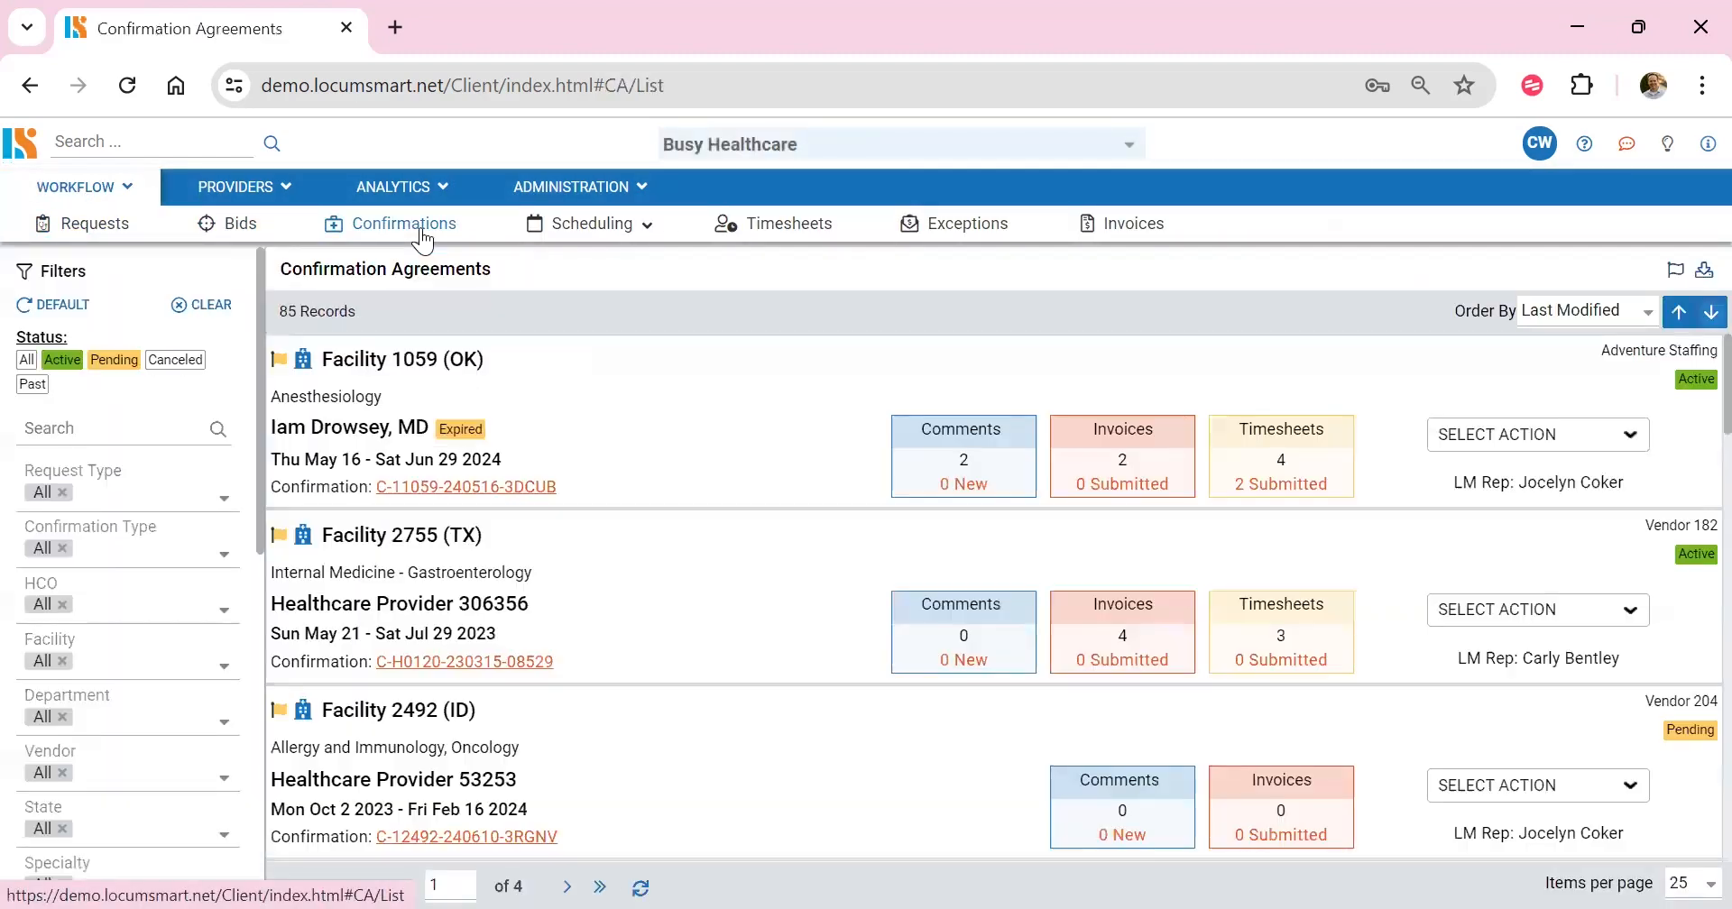
{"action": "left_click", "coordinate": [398, 492]}
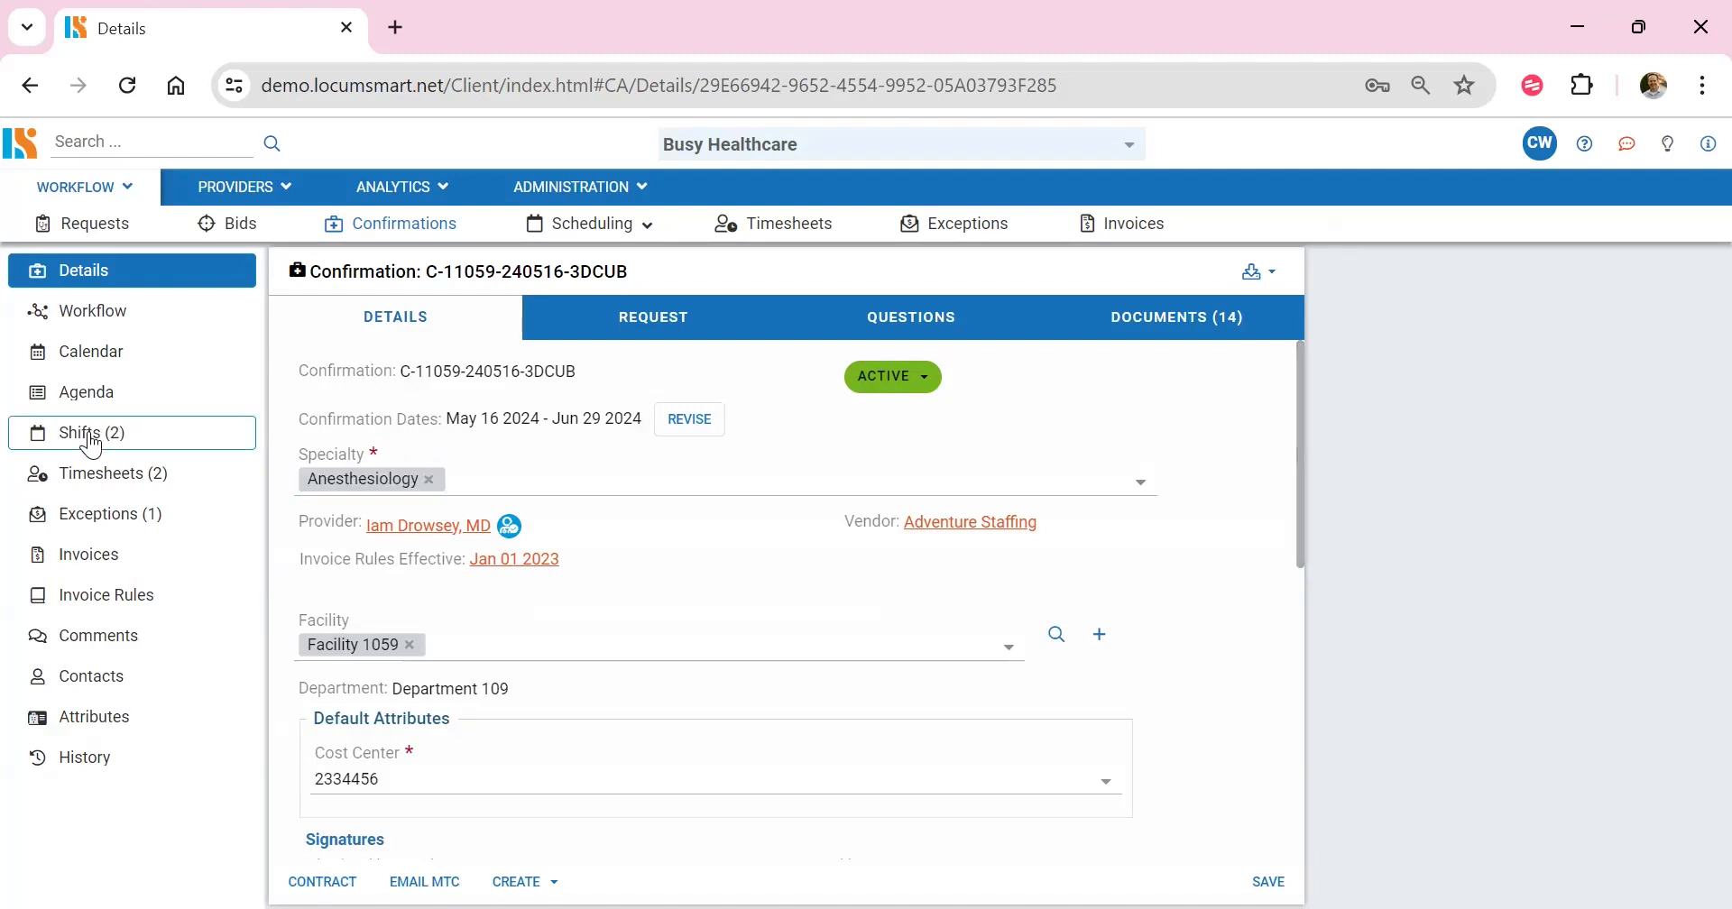
{"action": "left_click", "coordinate": [91, 433]}
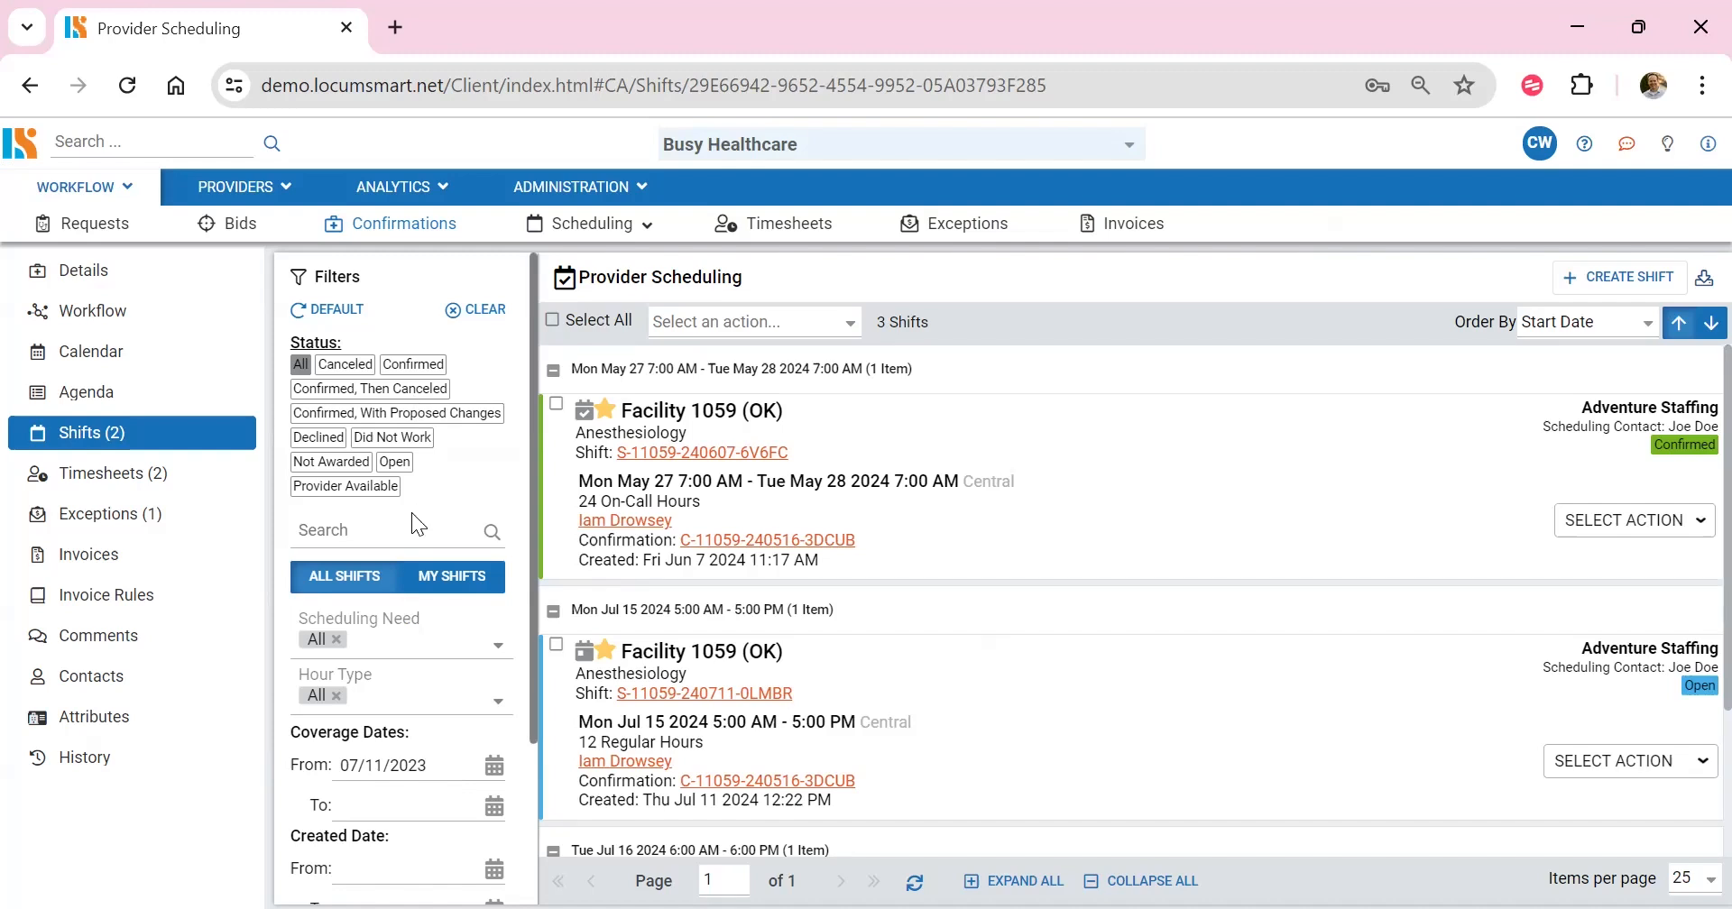
{"action": "left_click", "coordinate": [478, 310]}
Step: Start a new shift schedule for this confirmation and set its specialty to Anesthesiology
{"action": "left_click", "coordinate": [1606, 286]}
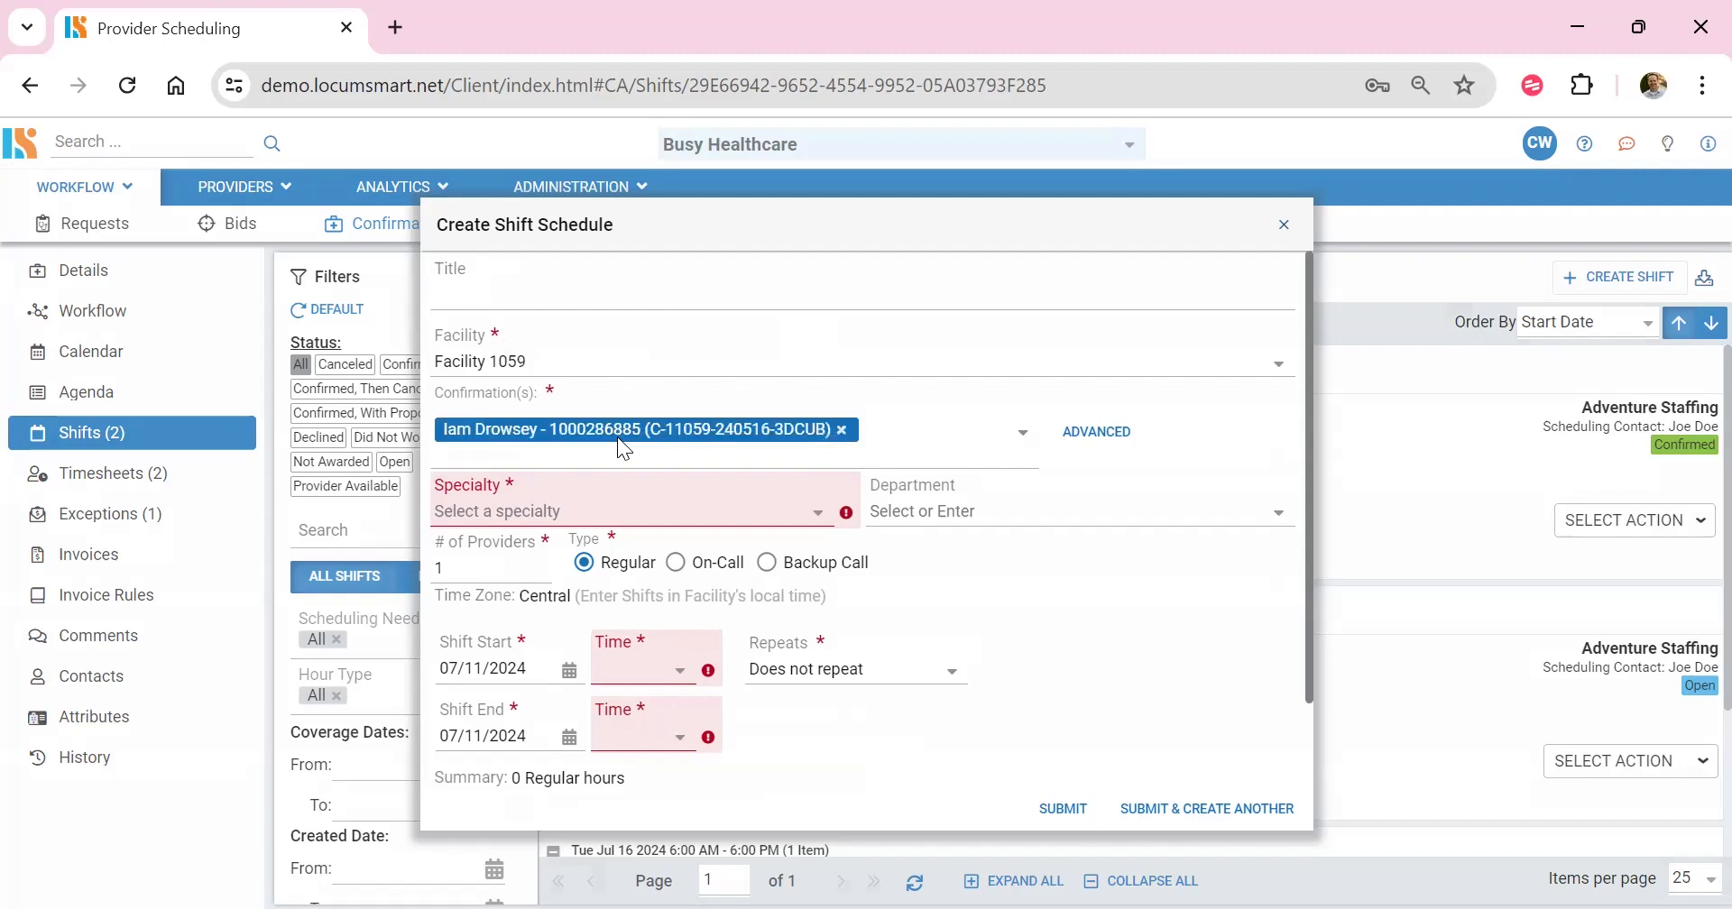
{"action": "left_click", "coordinate": [830, 519]}
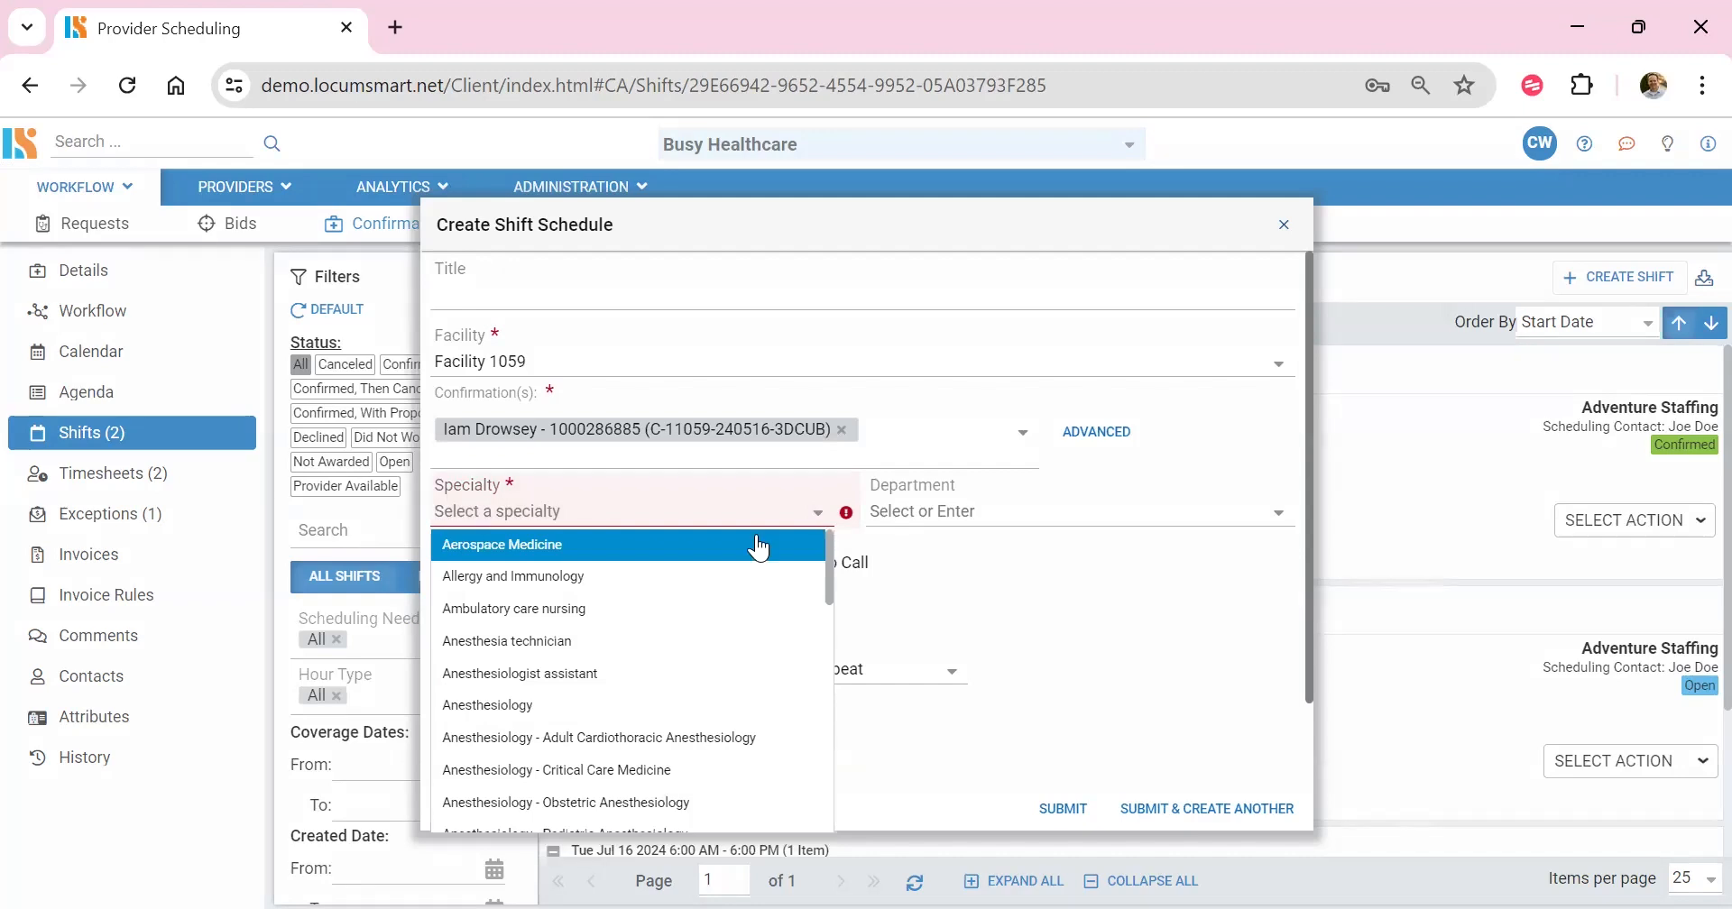
{"action": "left_click", "coordinate": [617, 714]}
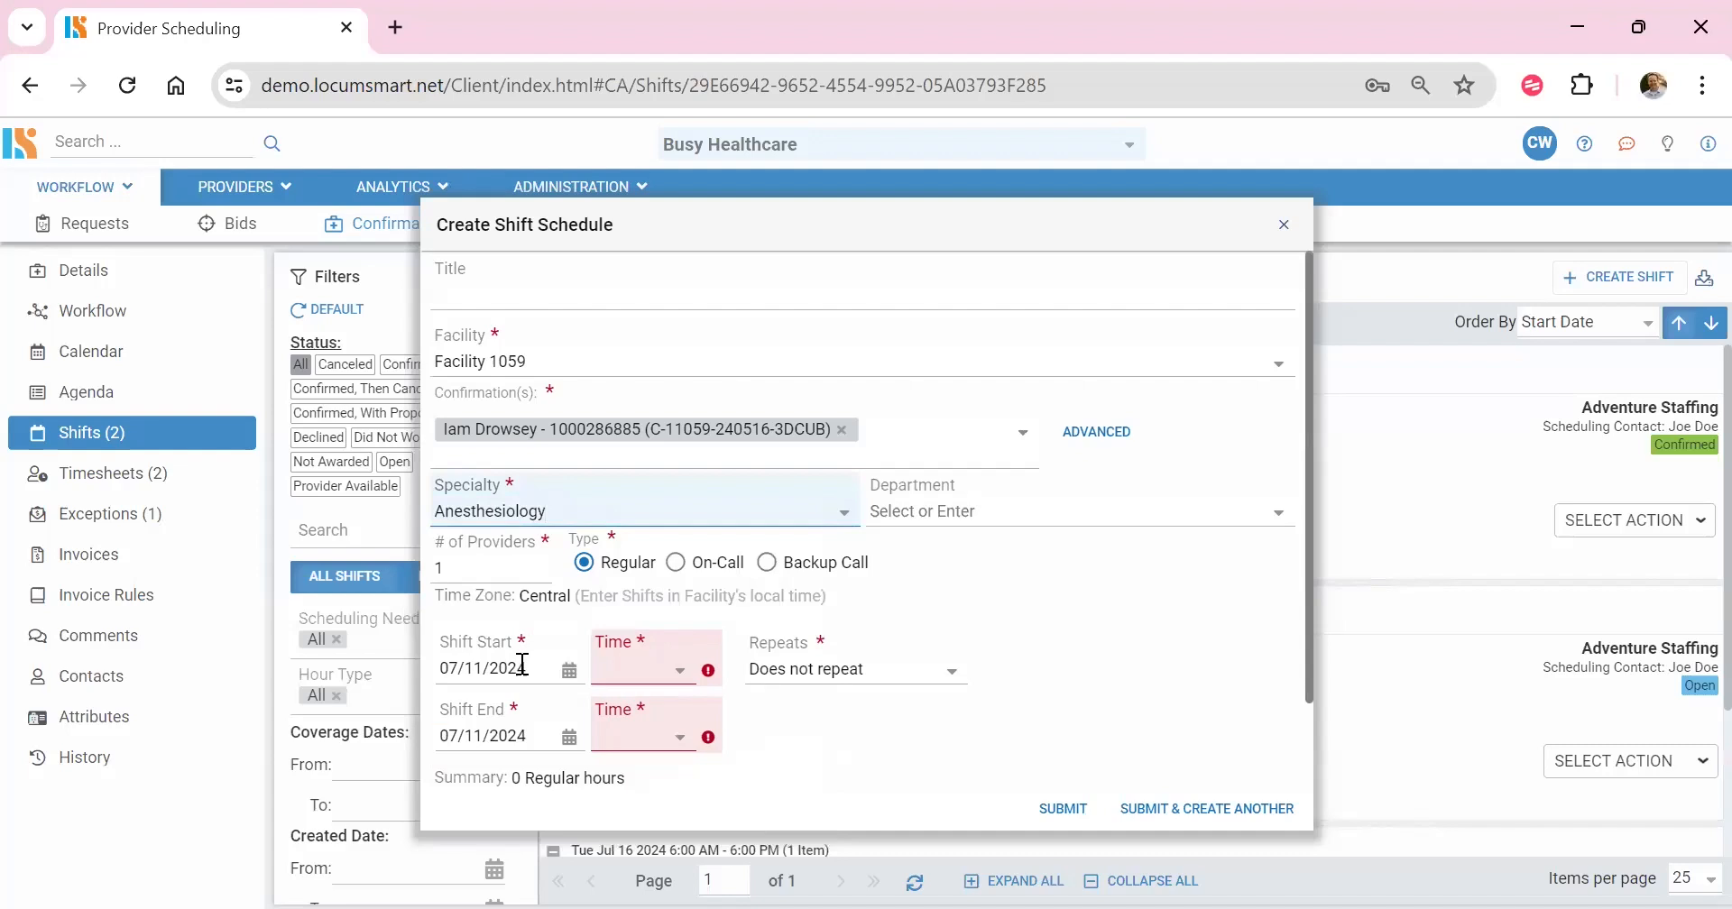
Step: Set the shift's start to 07/12/2024 at 6:00 AM
{"action": "left_click", "coordinate": [565, 676]}
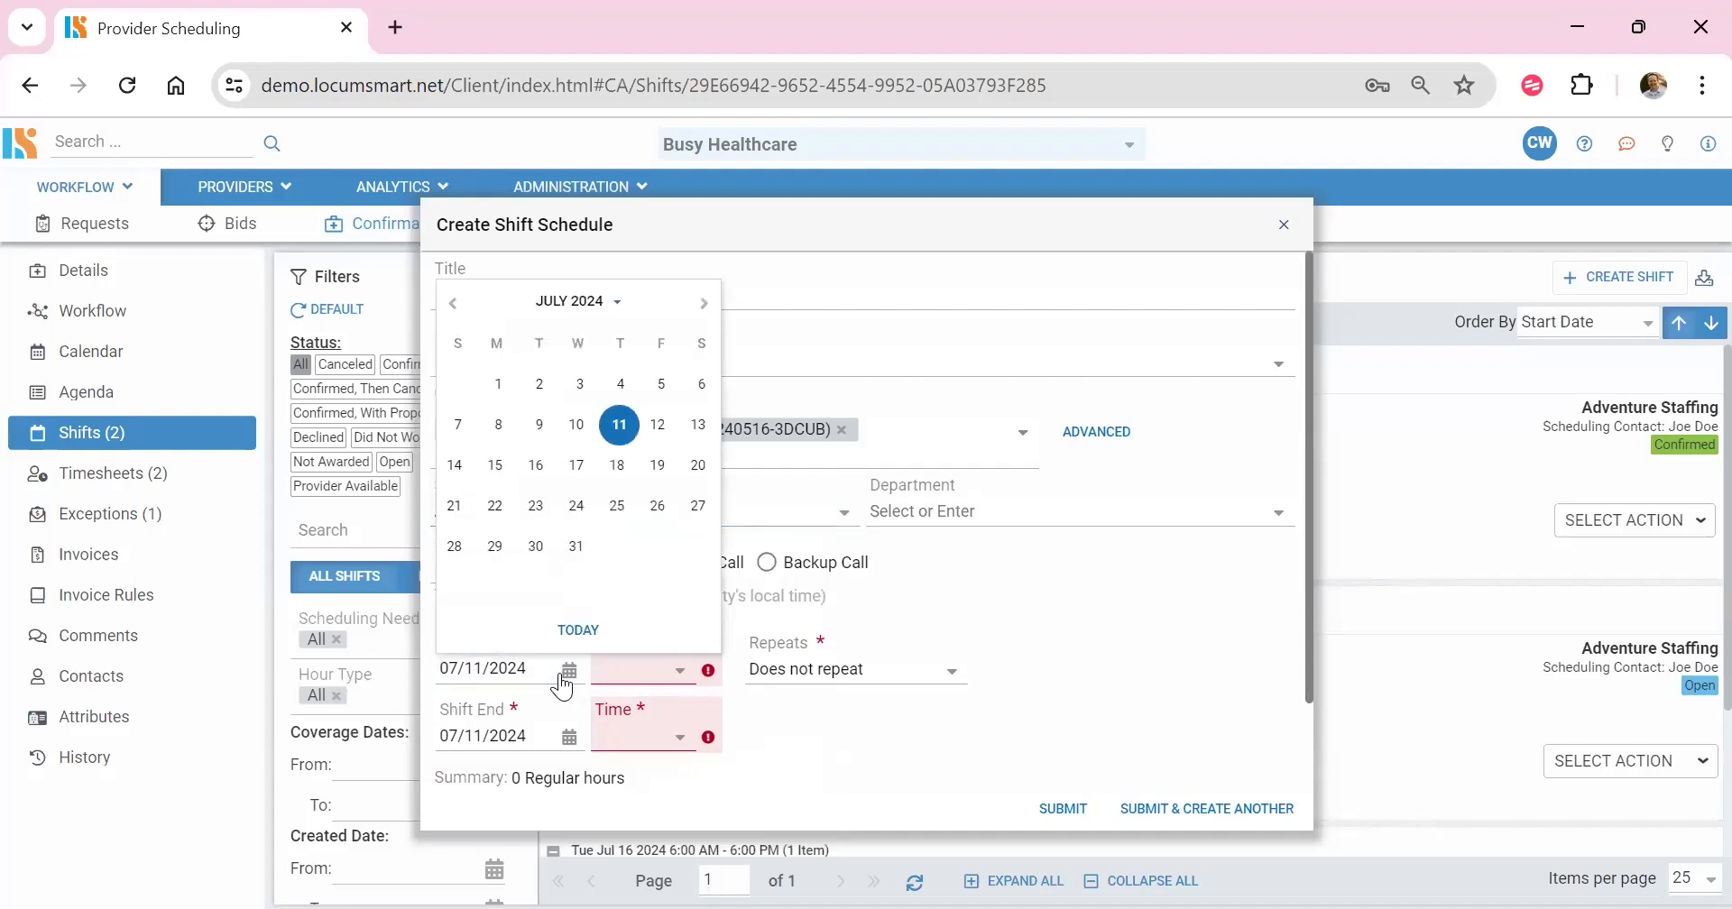
{"action": "left_click", "coordinate": [659, 426]}
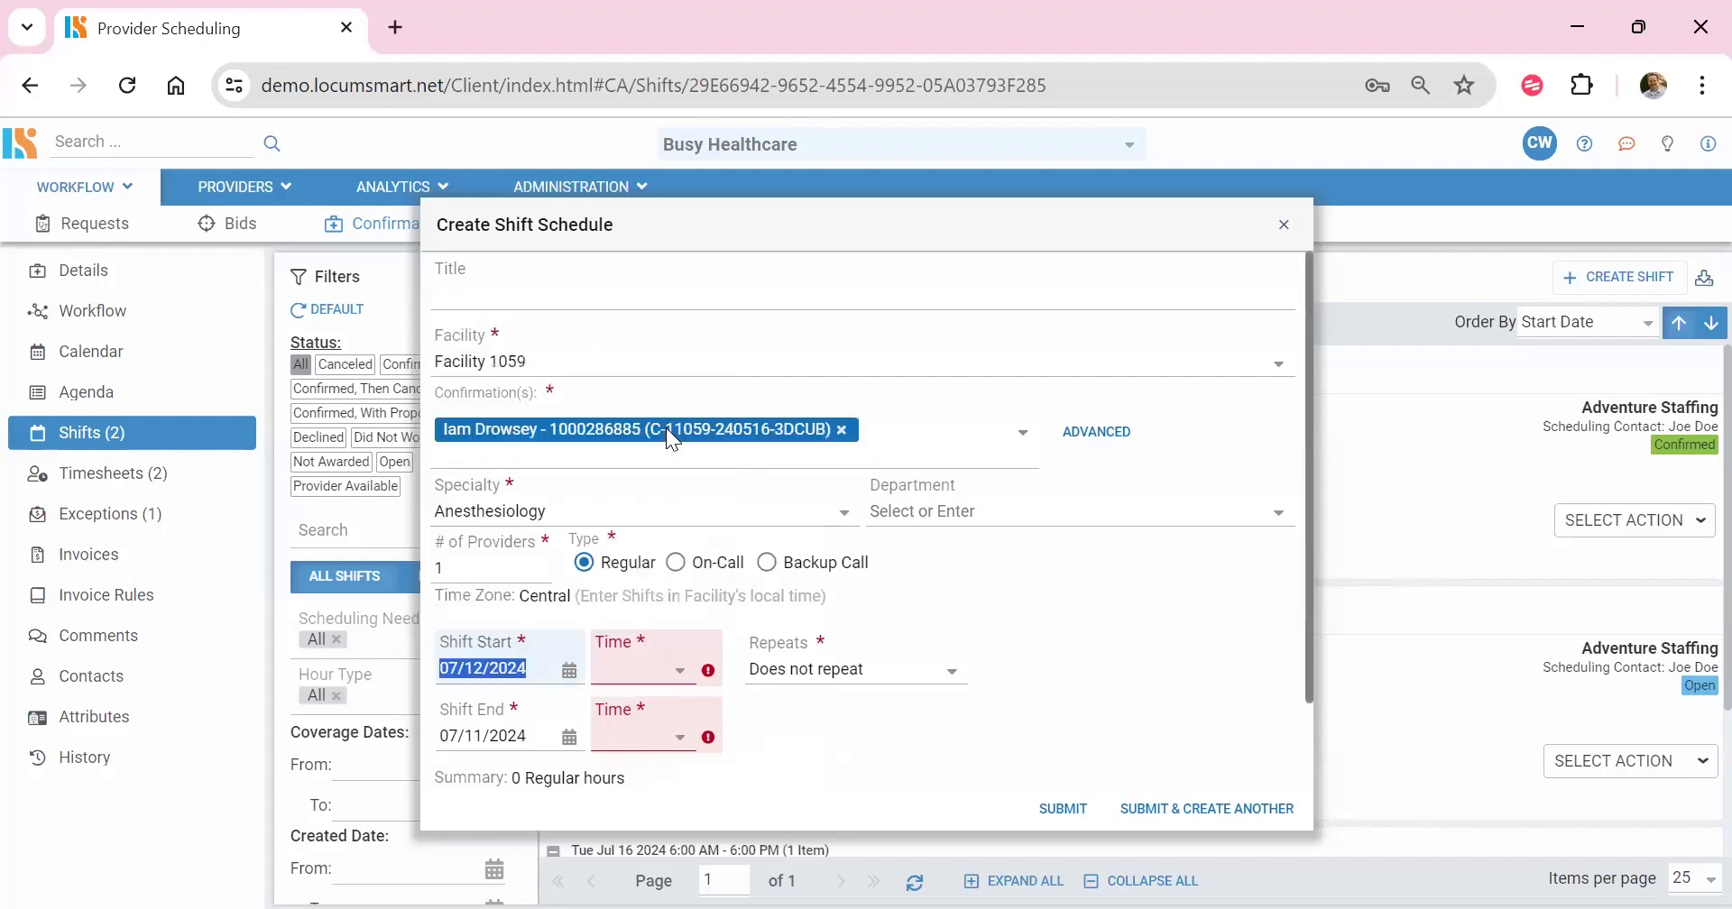
{"action": "left_click", "coordinate": [682, 672]}
{"action": "scroll", "coordinate": [658, 587], "scroll_direction": "down", "scroll_amount": 5}
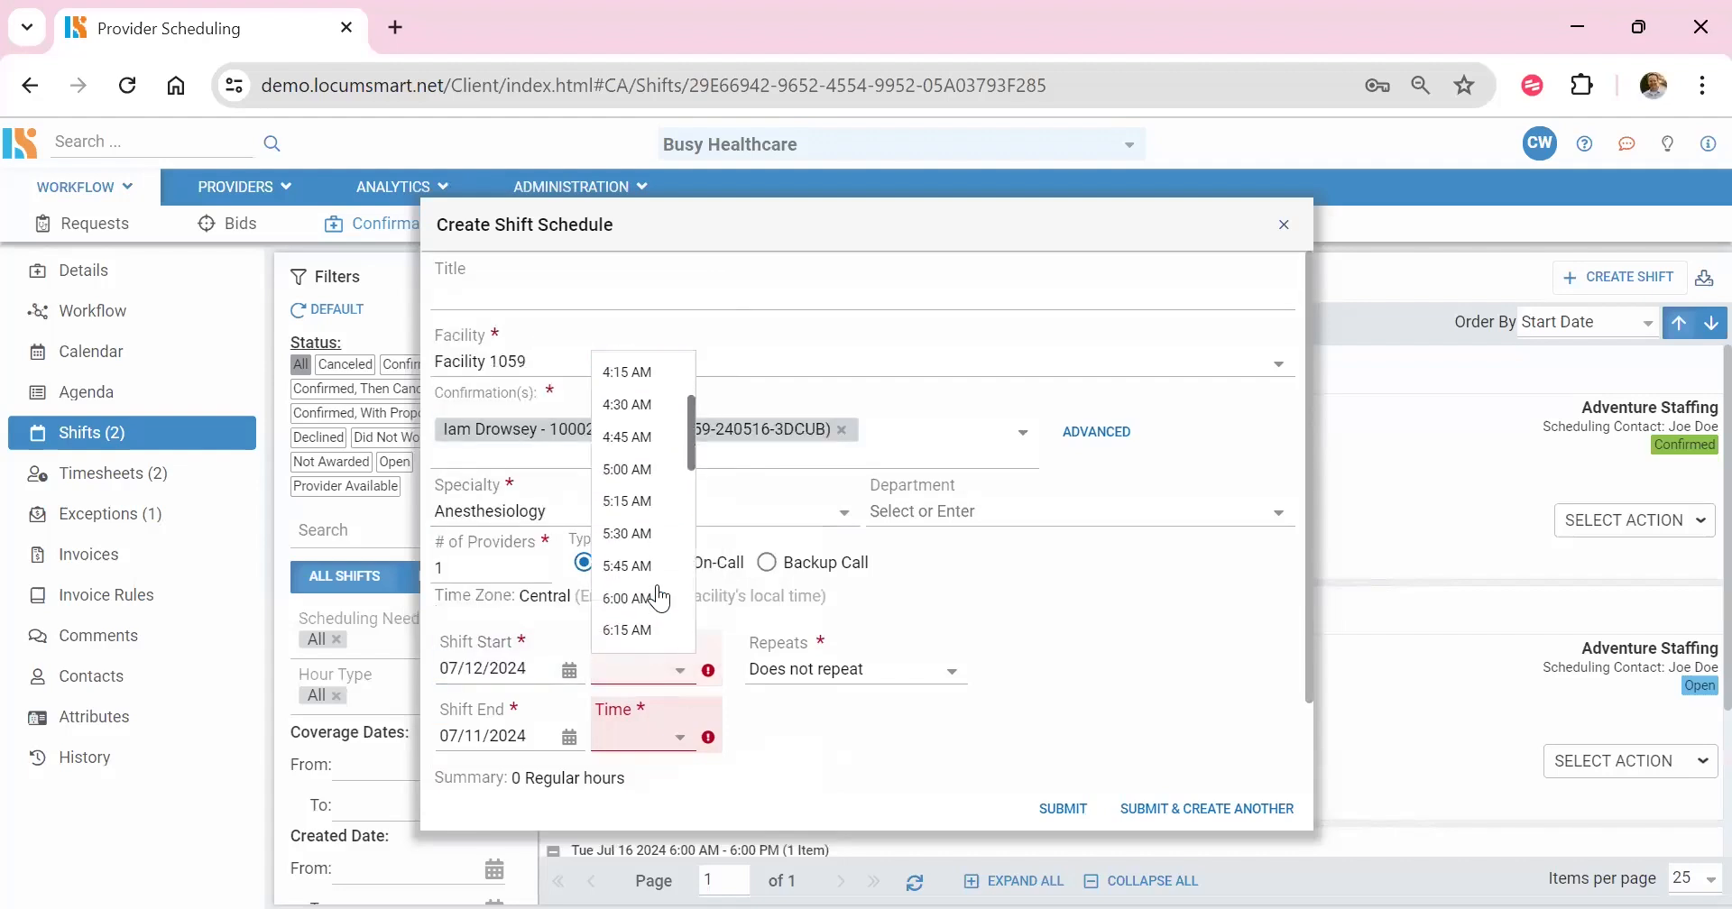
{"action": "left_click", "coordinate": [659, 598]}
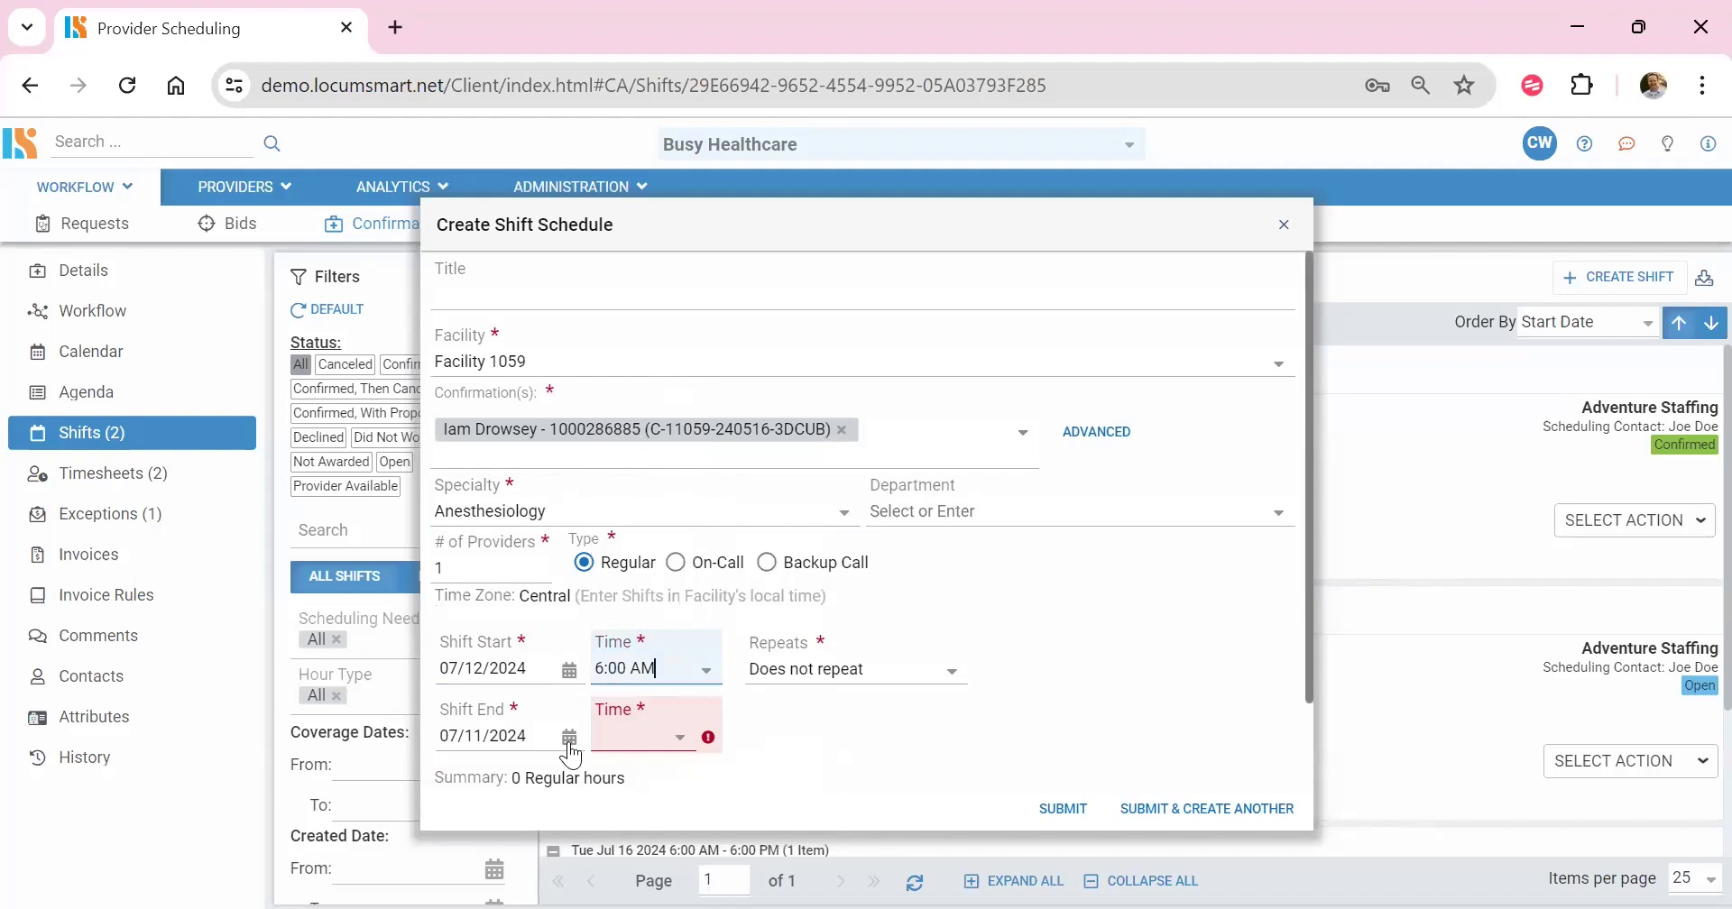
Step: Set the shift's end to 07/12/2024 at 6:00 PM and submit it, keeping the form open for another shift
{"action": "left_click", "coordinate": [570, 742]}
{"action": "left_click", "coordinate": [658, 492]}
{"action": "left_click", "coordinate": [681, 738]}
{"action": "scroll", "coordinate": [672, 614], "scroll_direction": "down", "scroll_amount": 10}
{"action": "scroll", "coordinate": [666, 638], "scroll_direction": "down", "scroll_amount": 7}
{"action": "left_click", "coordinate": [651, 454]}
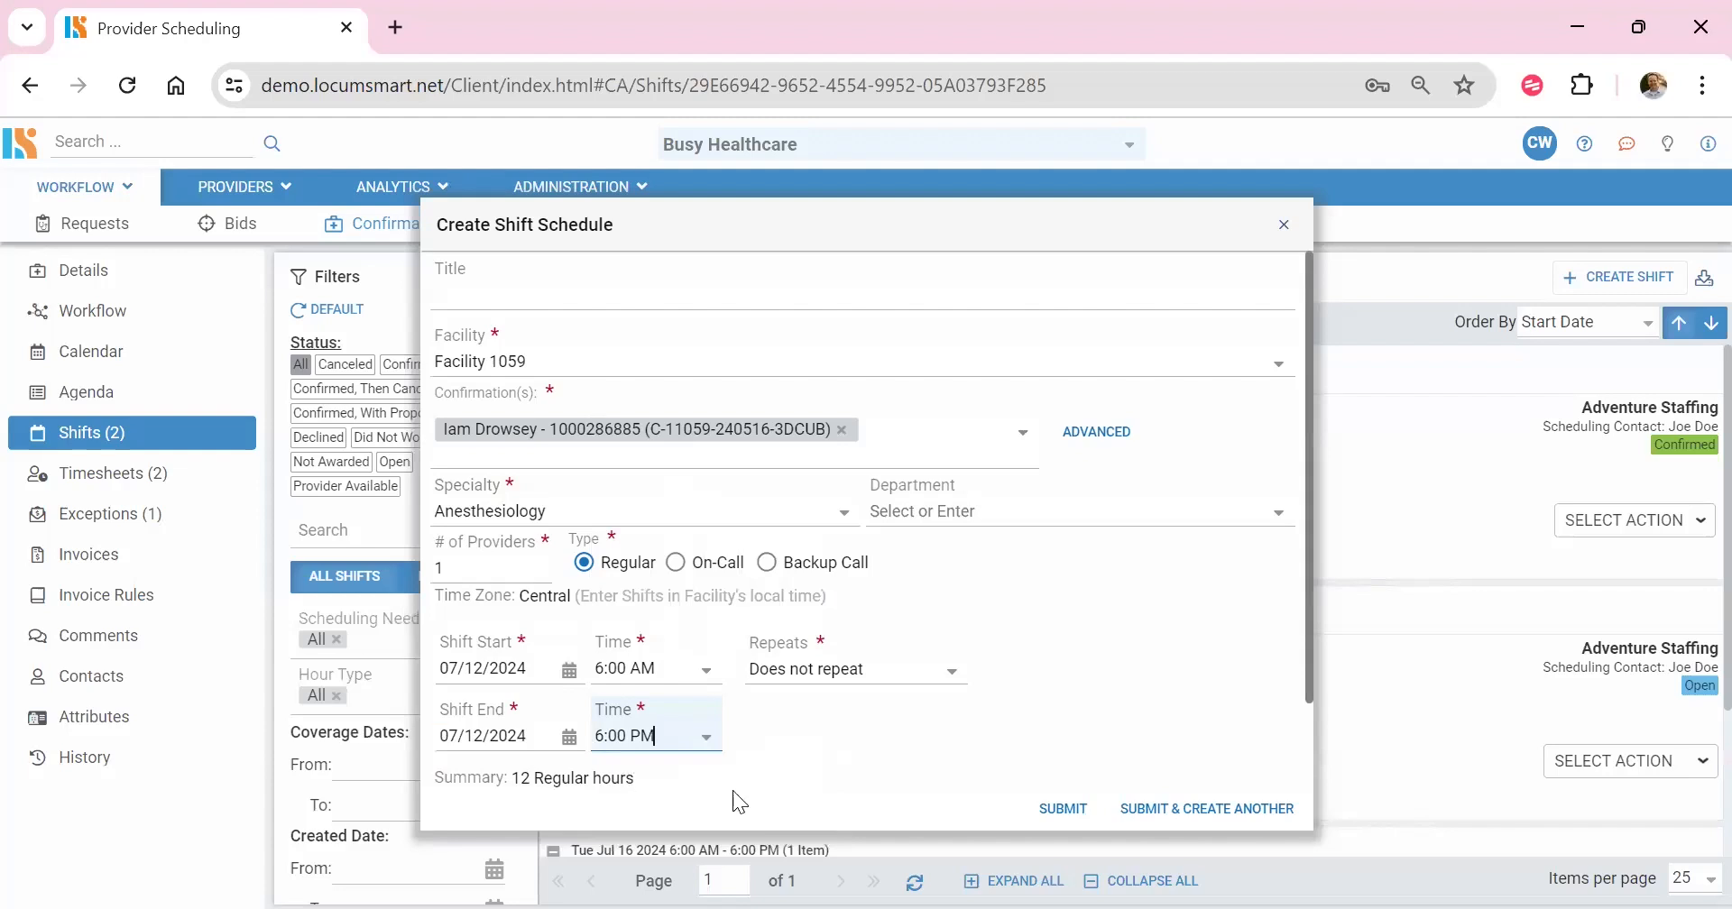
{"action": "scroll", "coordinate": [895, 736], "scroll_direction": "down", "scroll_amount": 1}
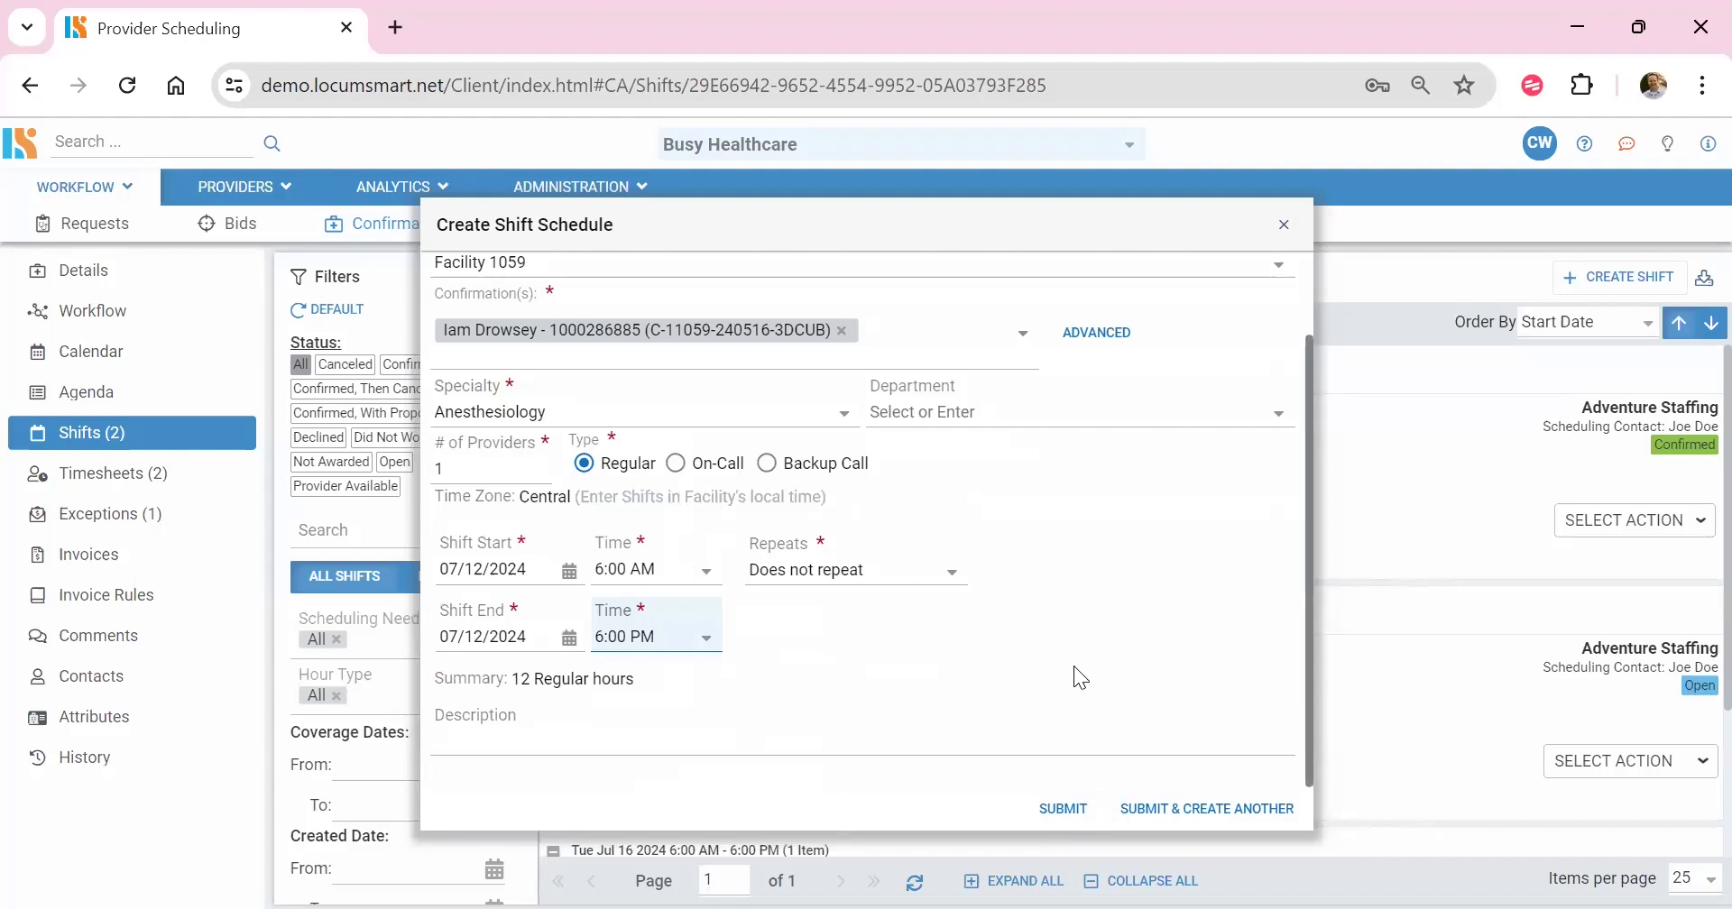
{"action": "left_click", "coordinate": [1166, 821]}
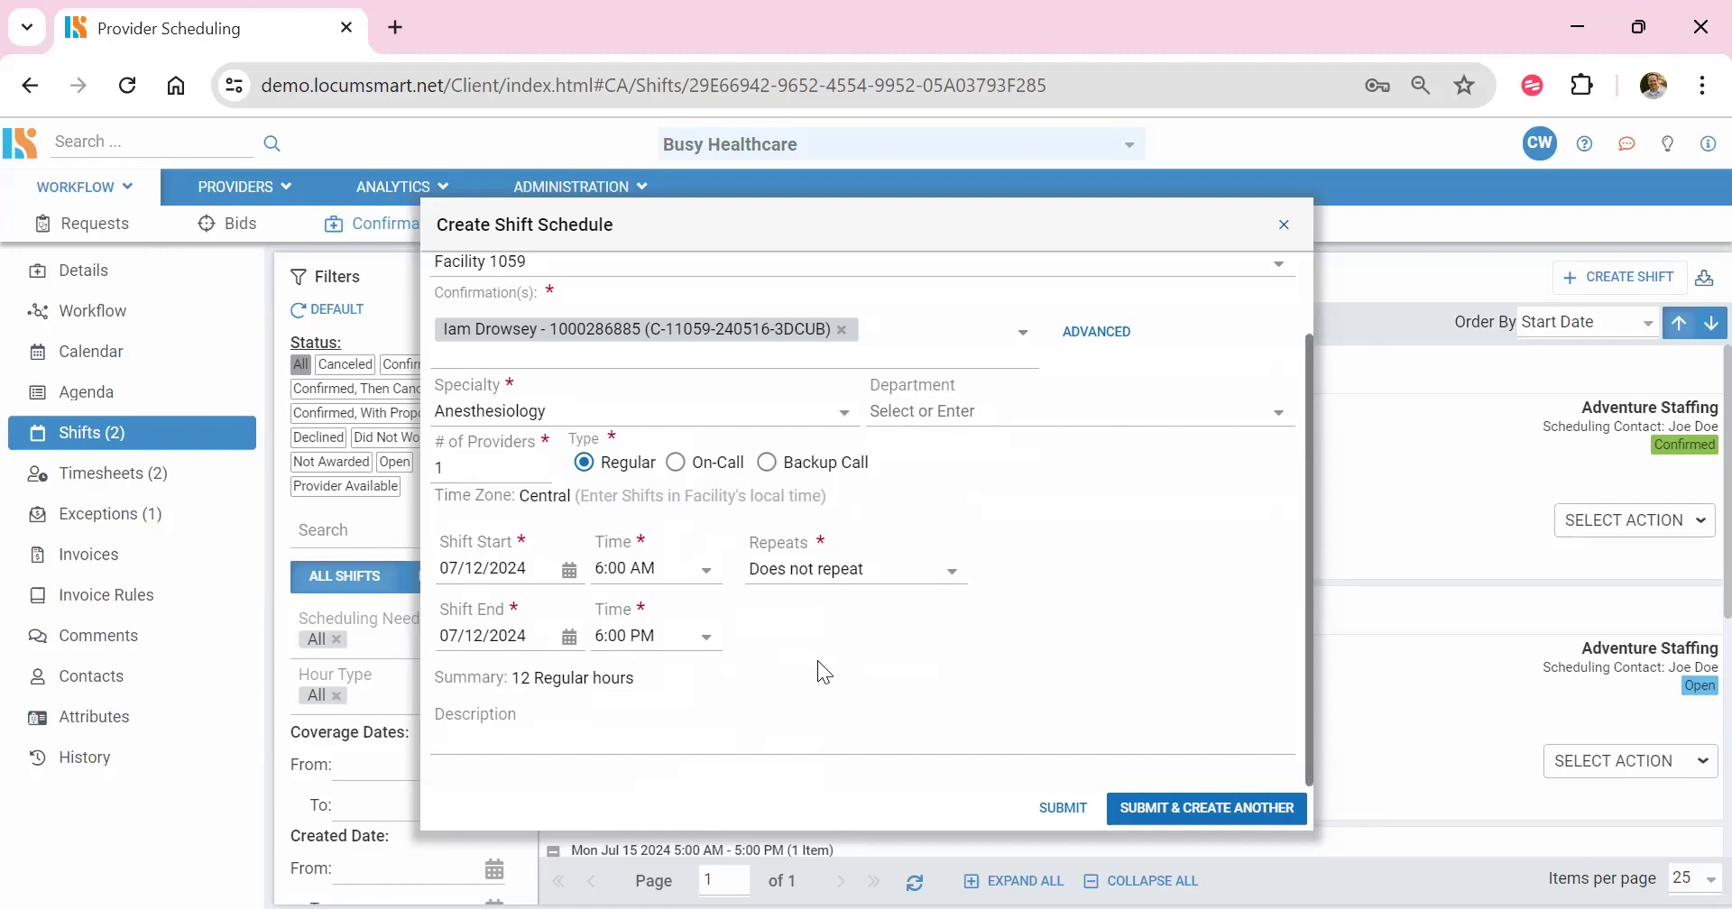
Step: Set the second shift's start and end dates to 07/13/2024 and submit it, continuing with another shift
{"action": "left_click", "coordinate": [569, 570]}
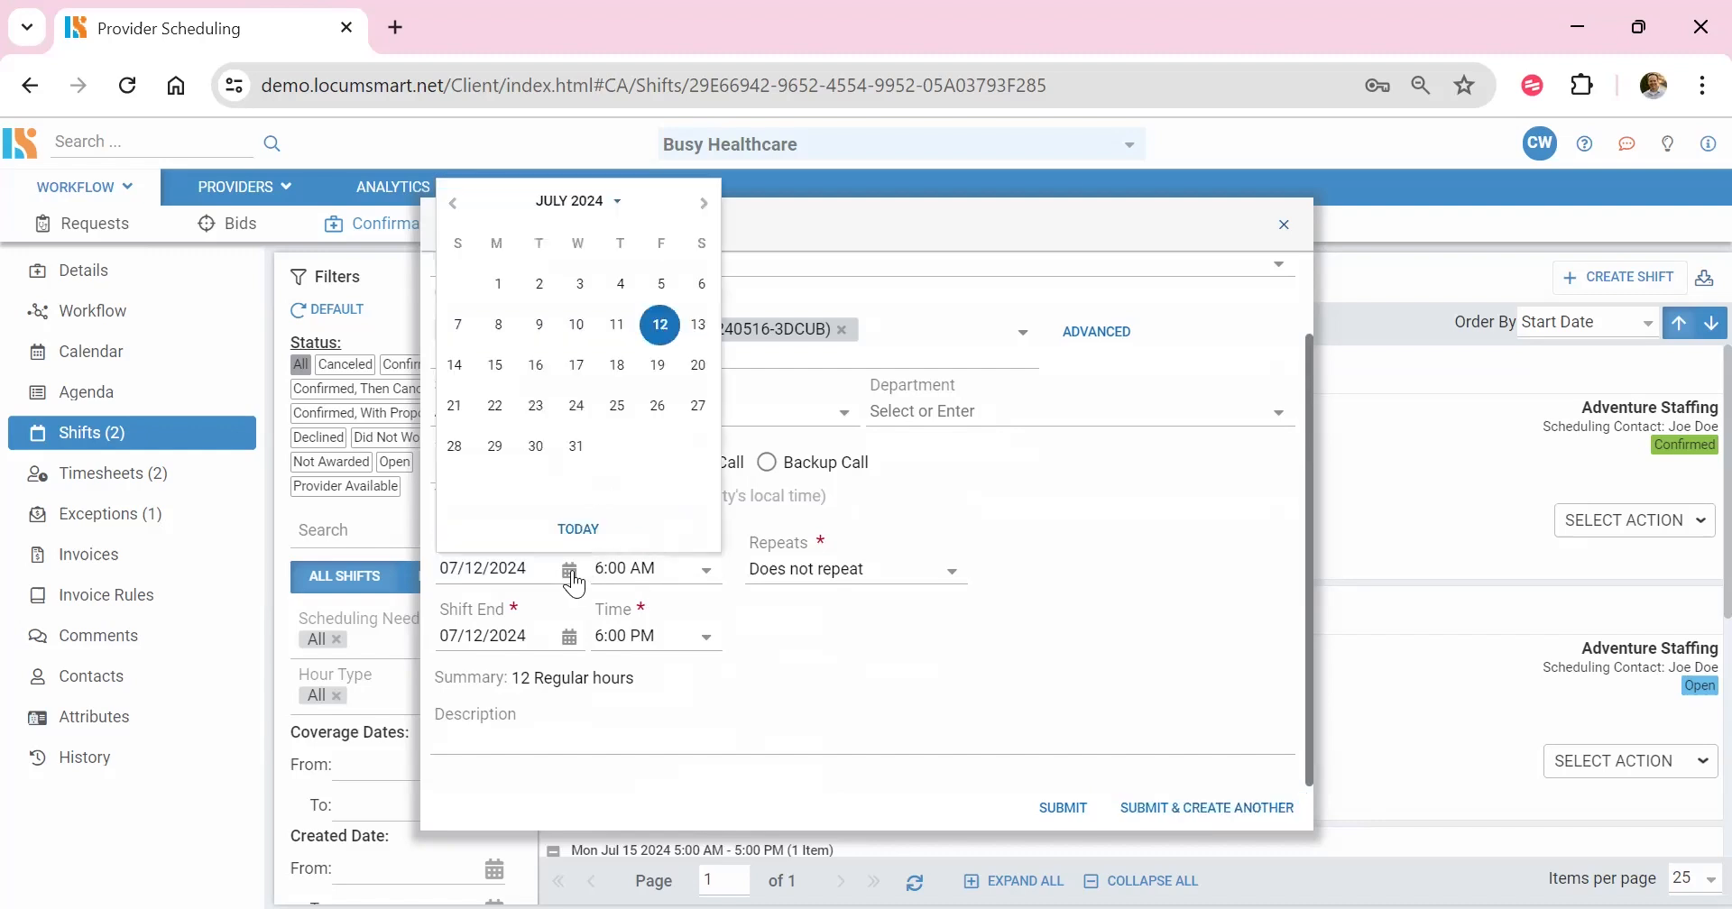
{"action": "left_click", "coordinate": [698, 324]}
{"action": "left_click", "coordinate": [543, 637]}
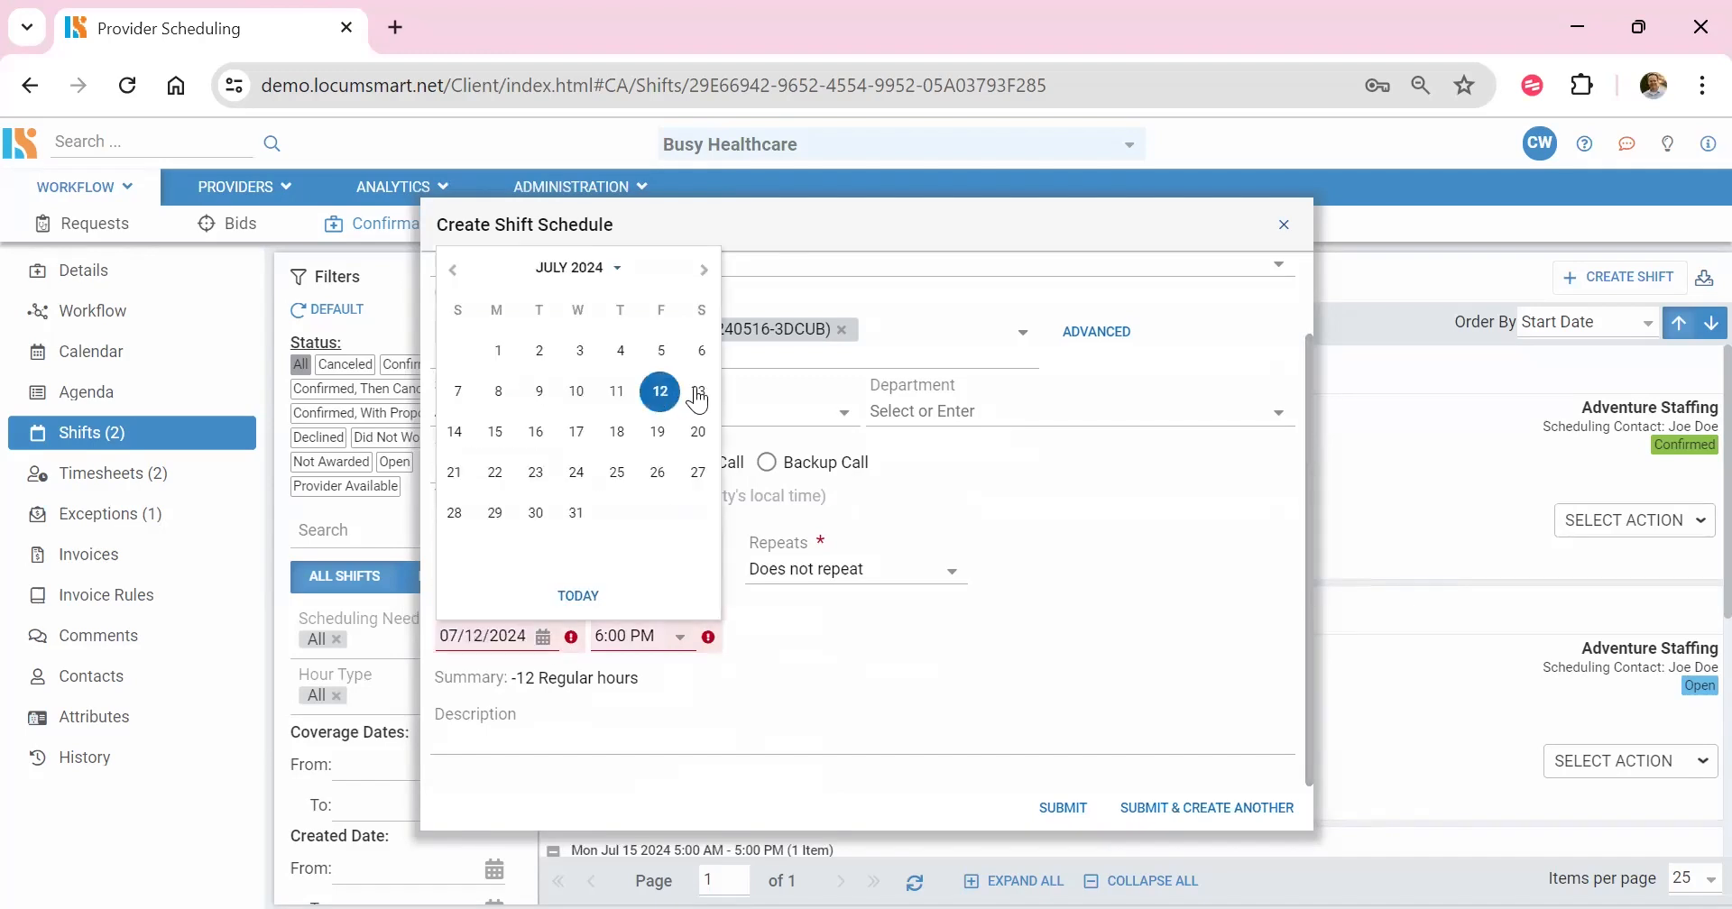
{"action": "left_click", "coordinate": [699, 393]}
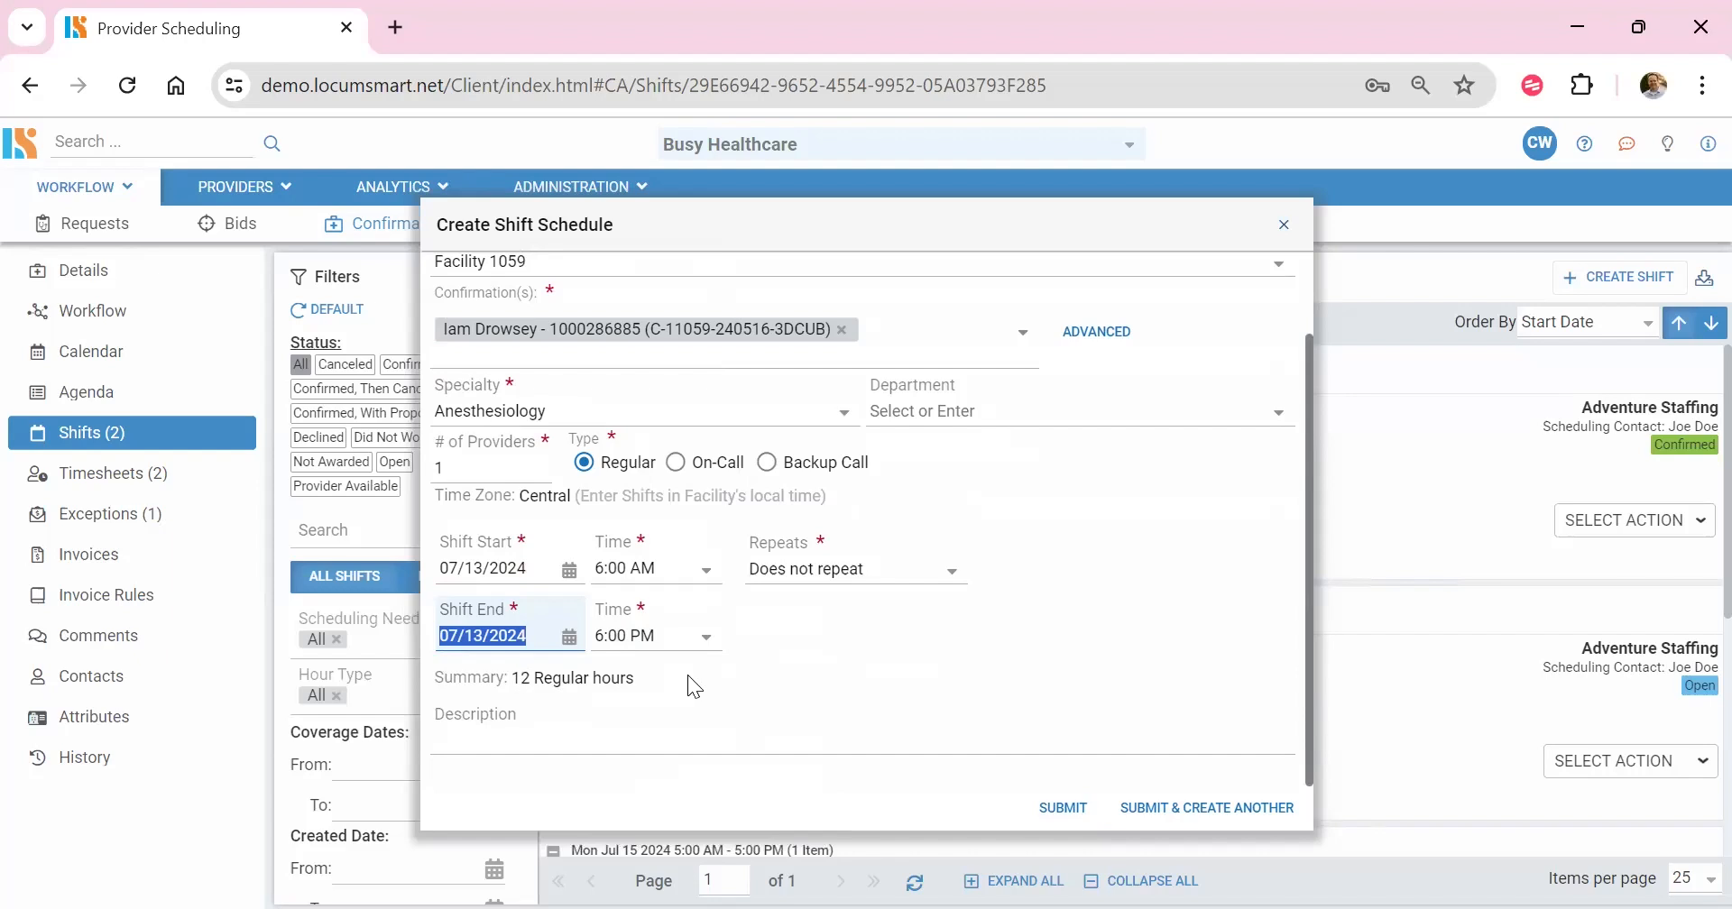
{"action": "left_click", "coordinate": [1196, 808]}
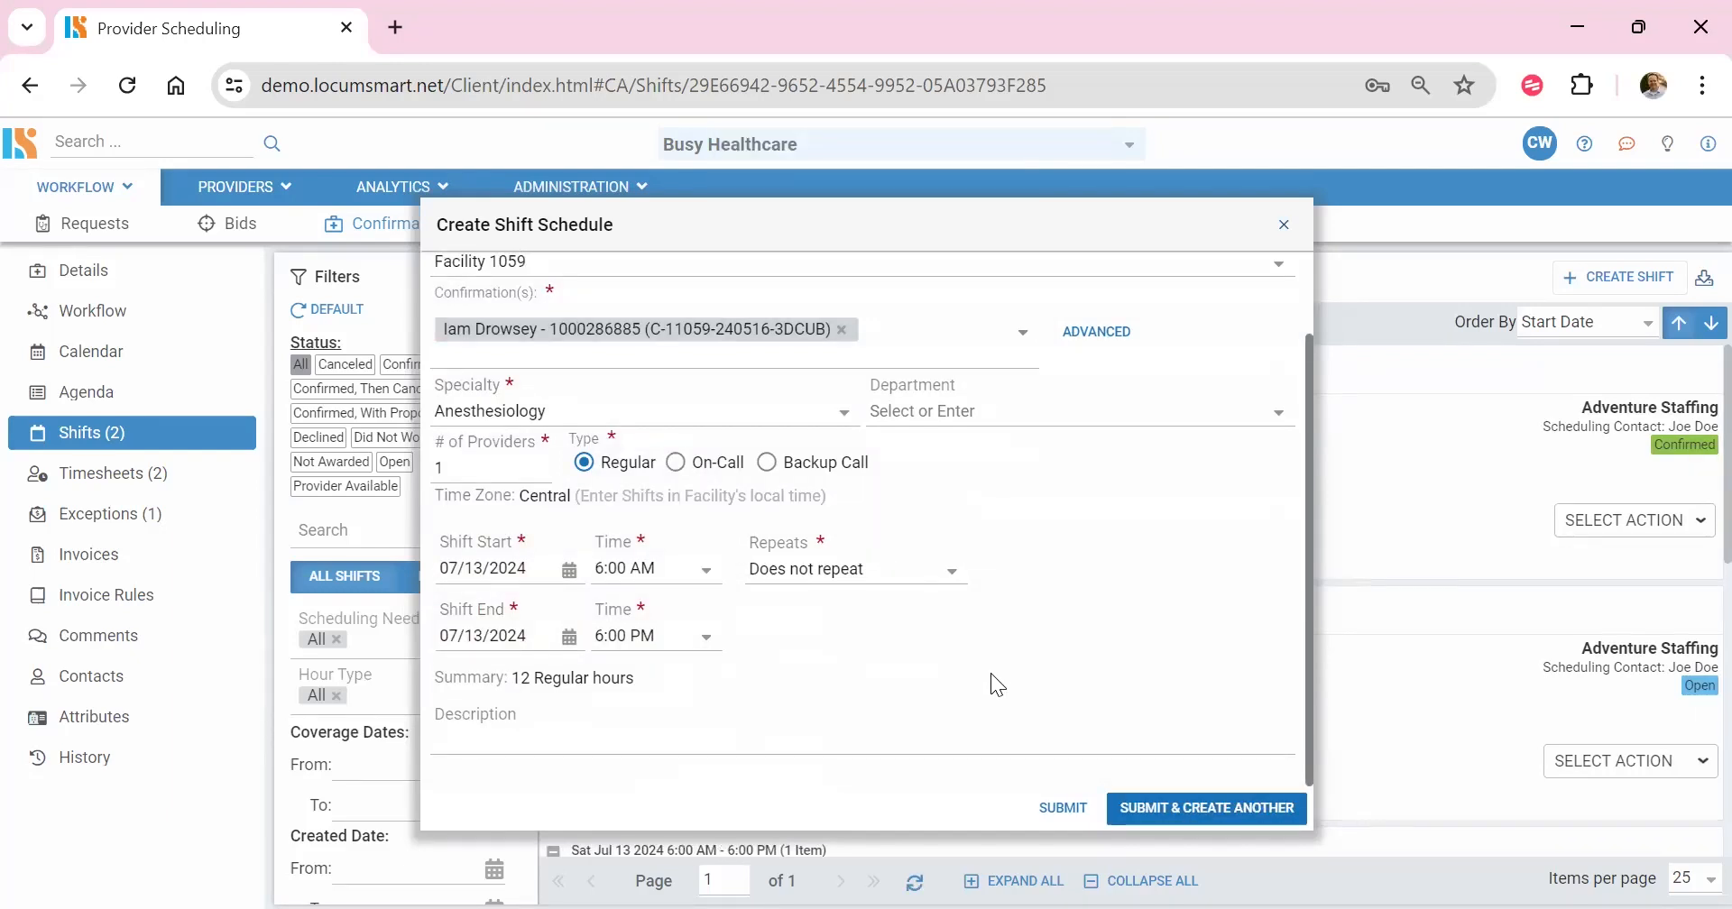
Step: Make the third shift repeat every weekday (Mon-Fri), with its start and end dates set to 07/15/2024
{"action": "left_click", "coordinate": [949, 572]}
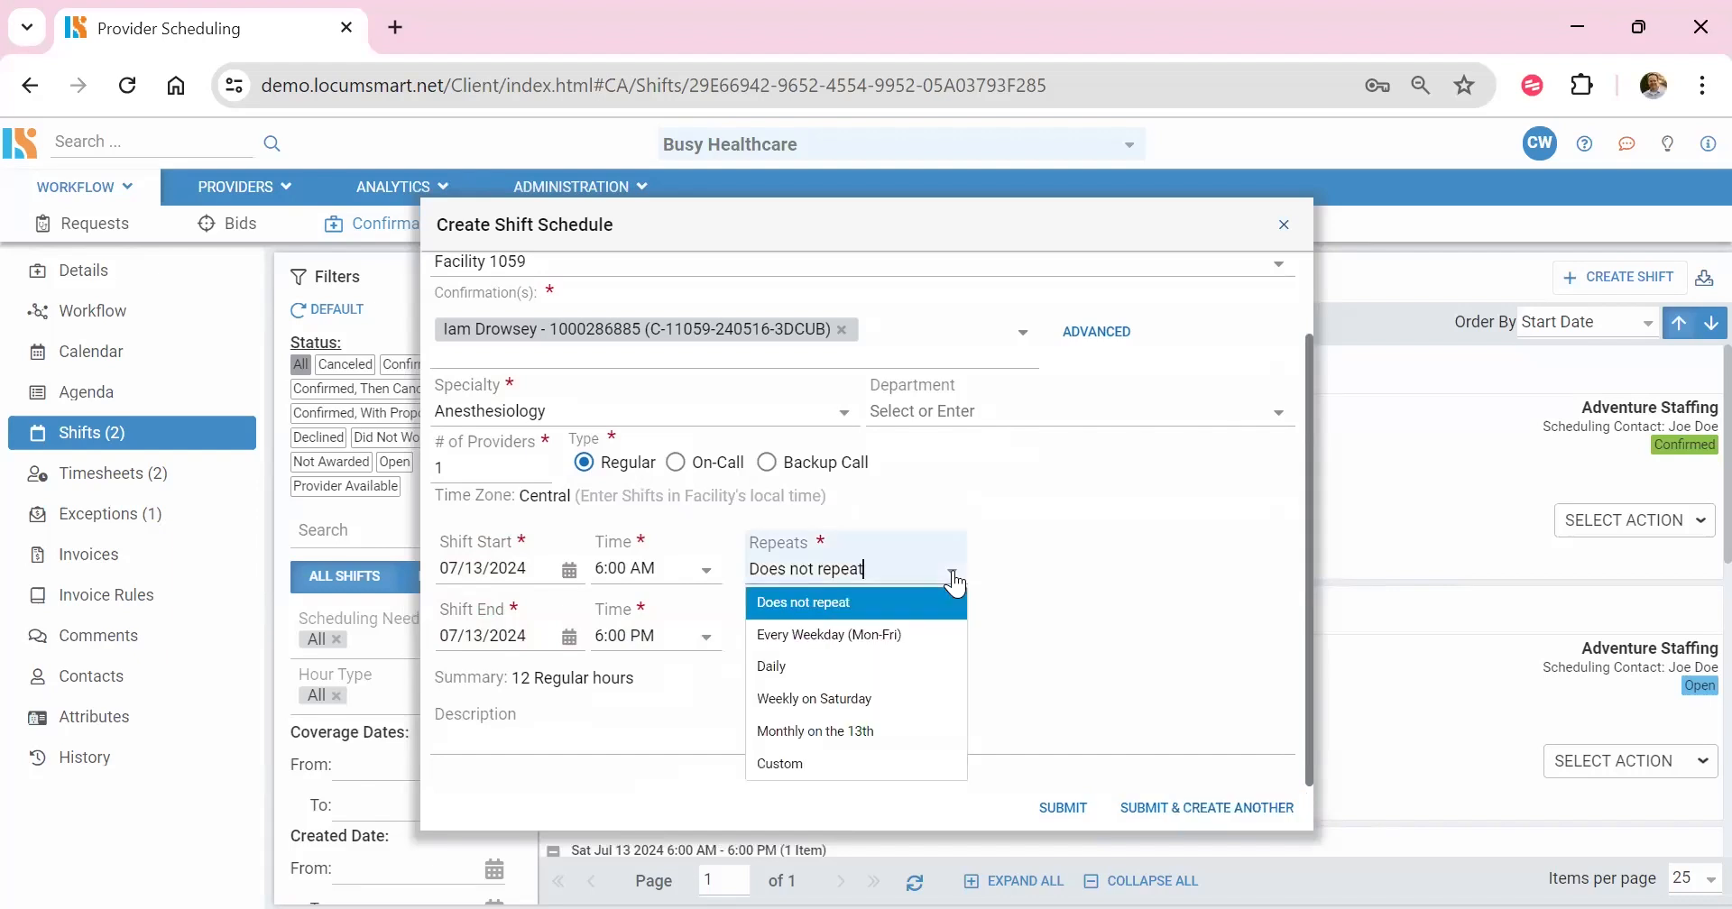
{"action": "left_click", "coordinate": [893, 639]}
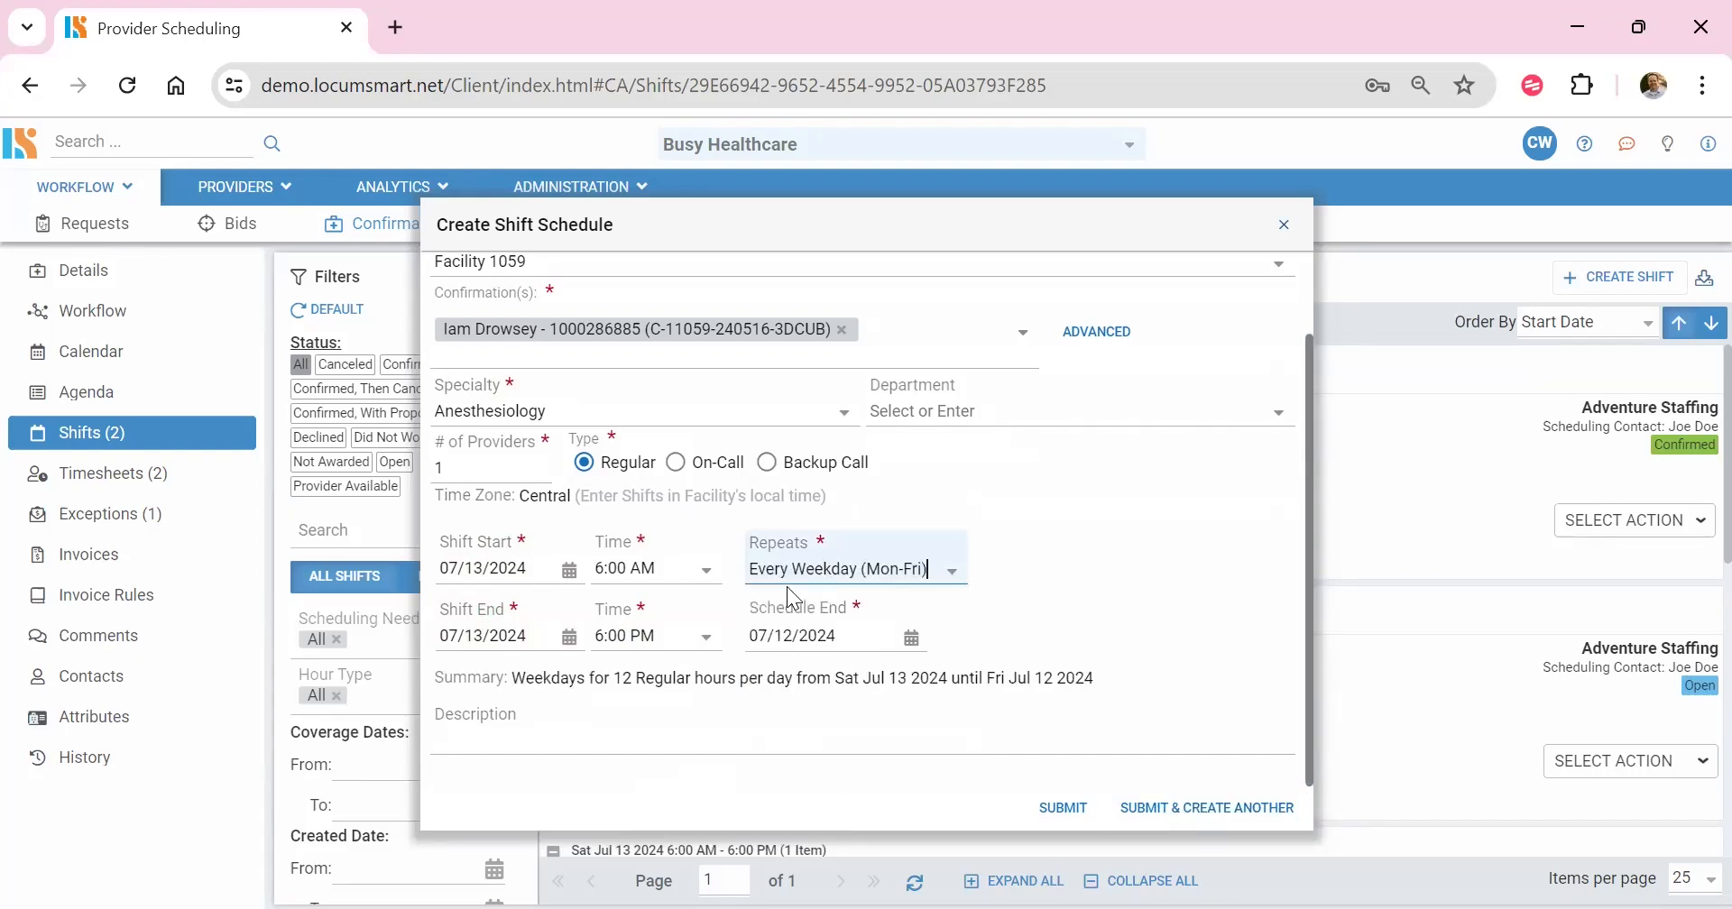
{"action": "left_click", "coordinate": [569, 570]}
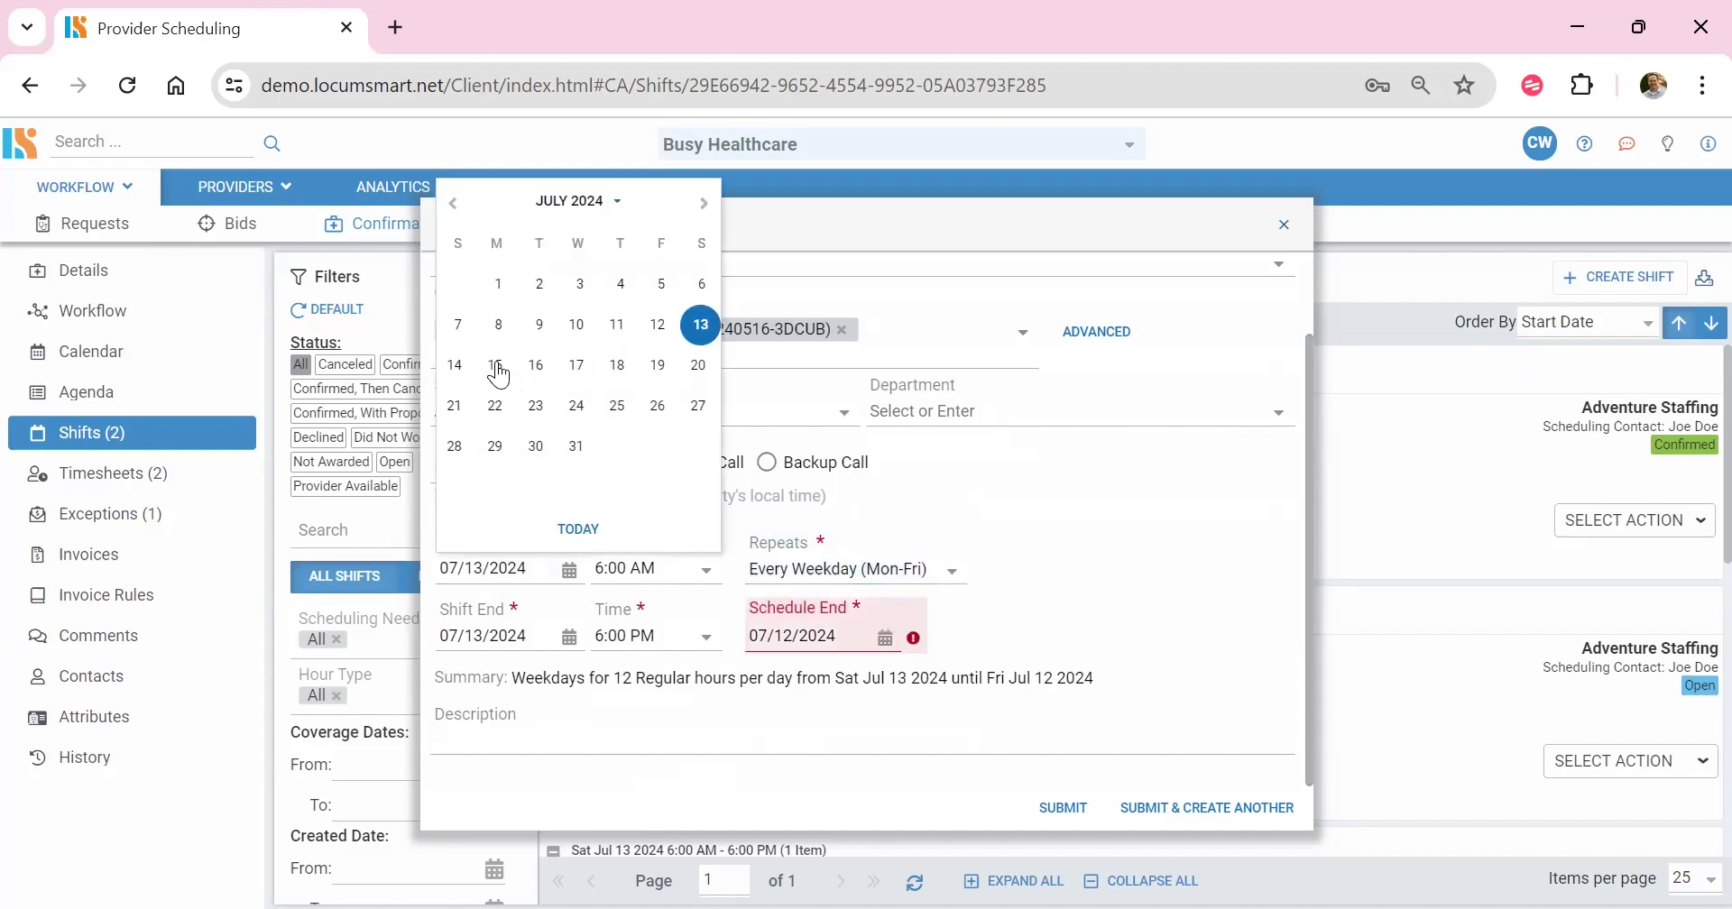
{"action": "left_click", "coordinate": [497, 365]}
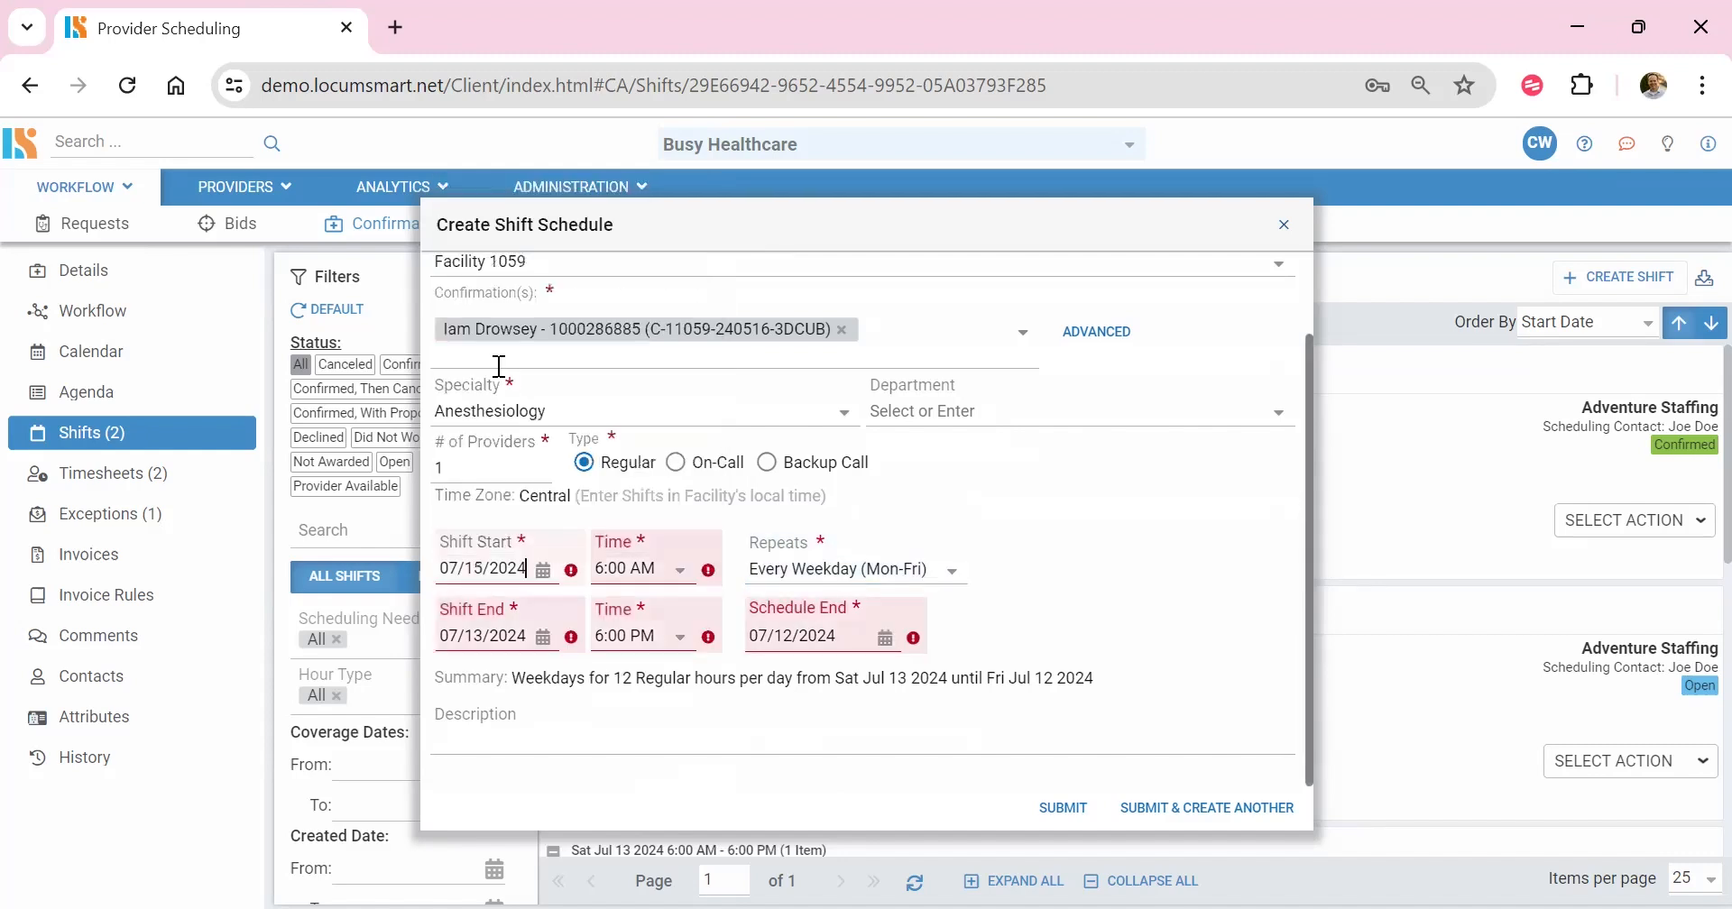
{"action": "left_click", "coordinate": [542, 637]}
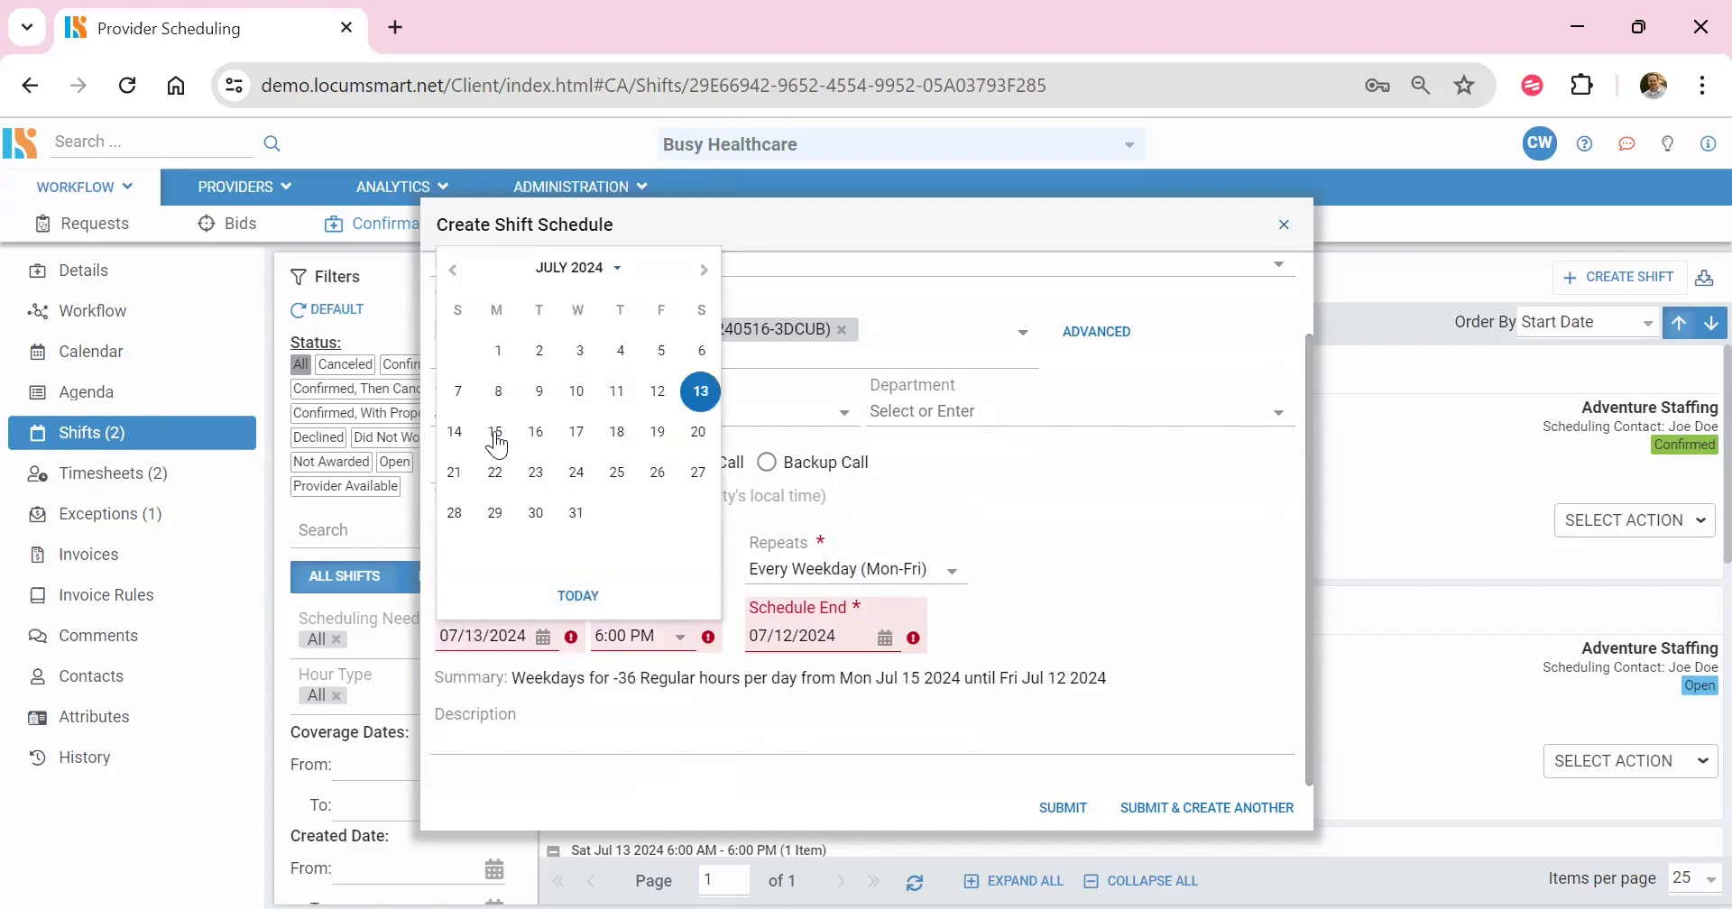
{"action": "left_click", "coordinate": [497, 433]}
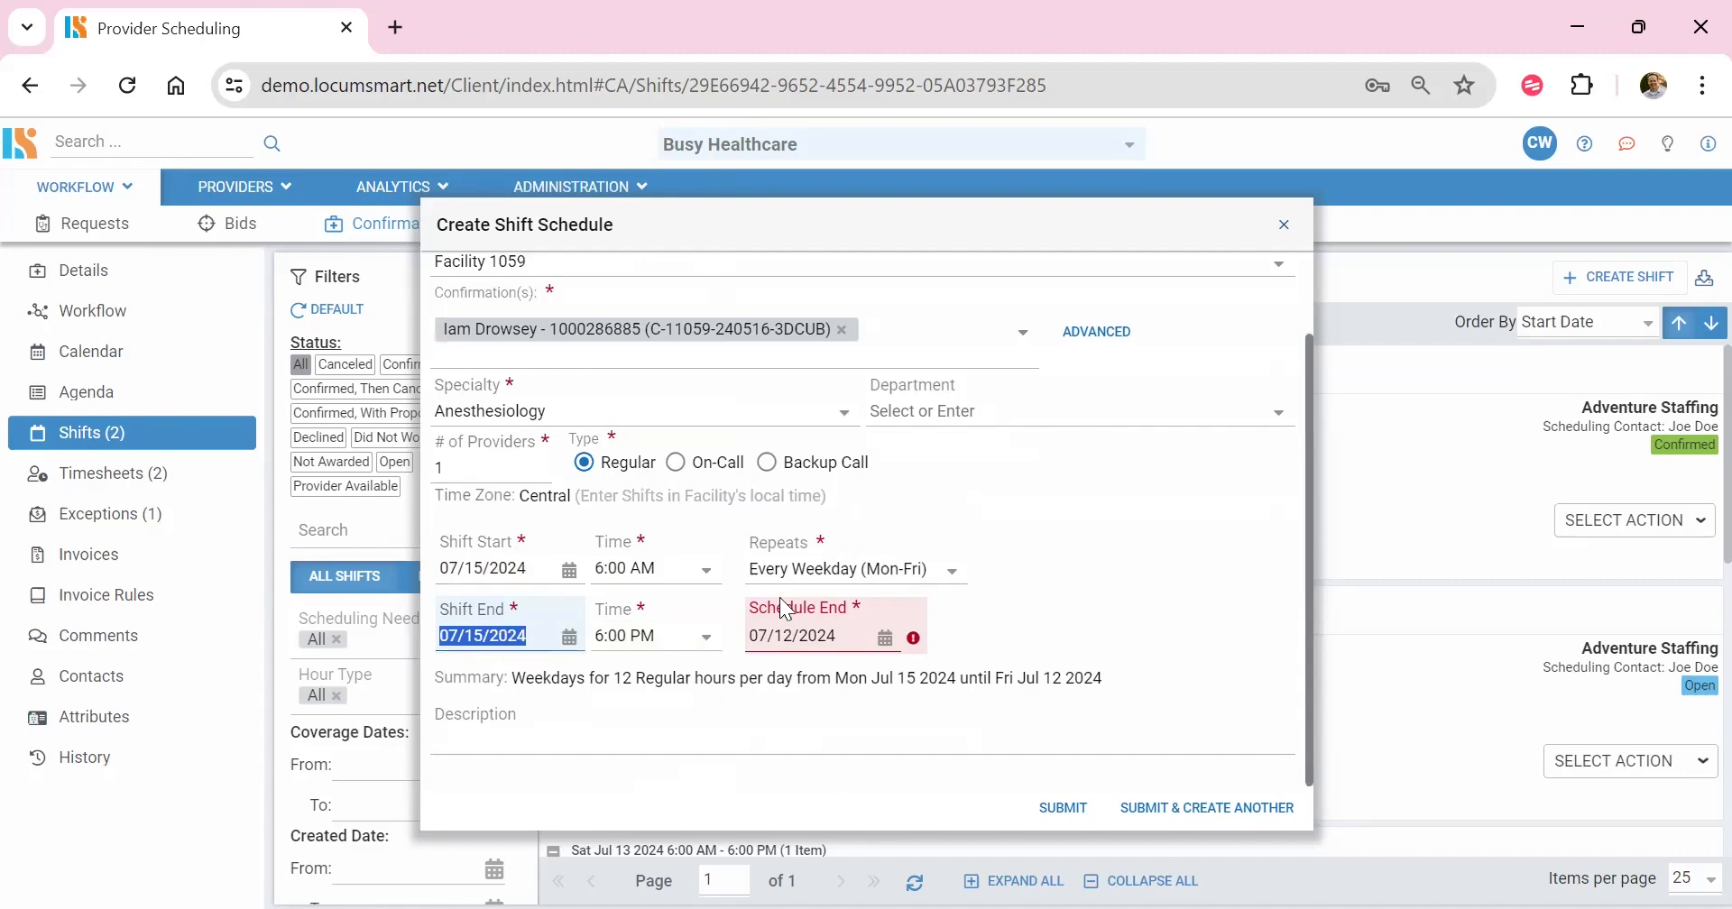
Step: Set the recurring shift's schedule end date to 09/20/2024
{"action": "left_click", "coordinate": [885, 640]}
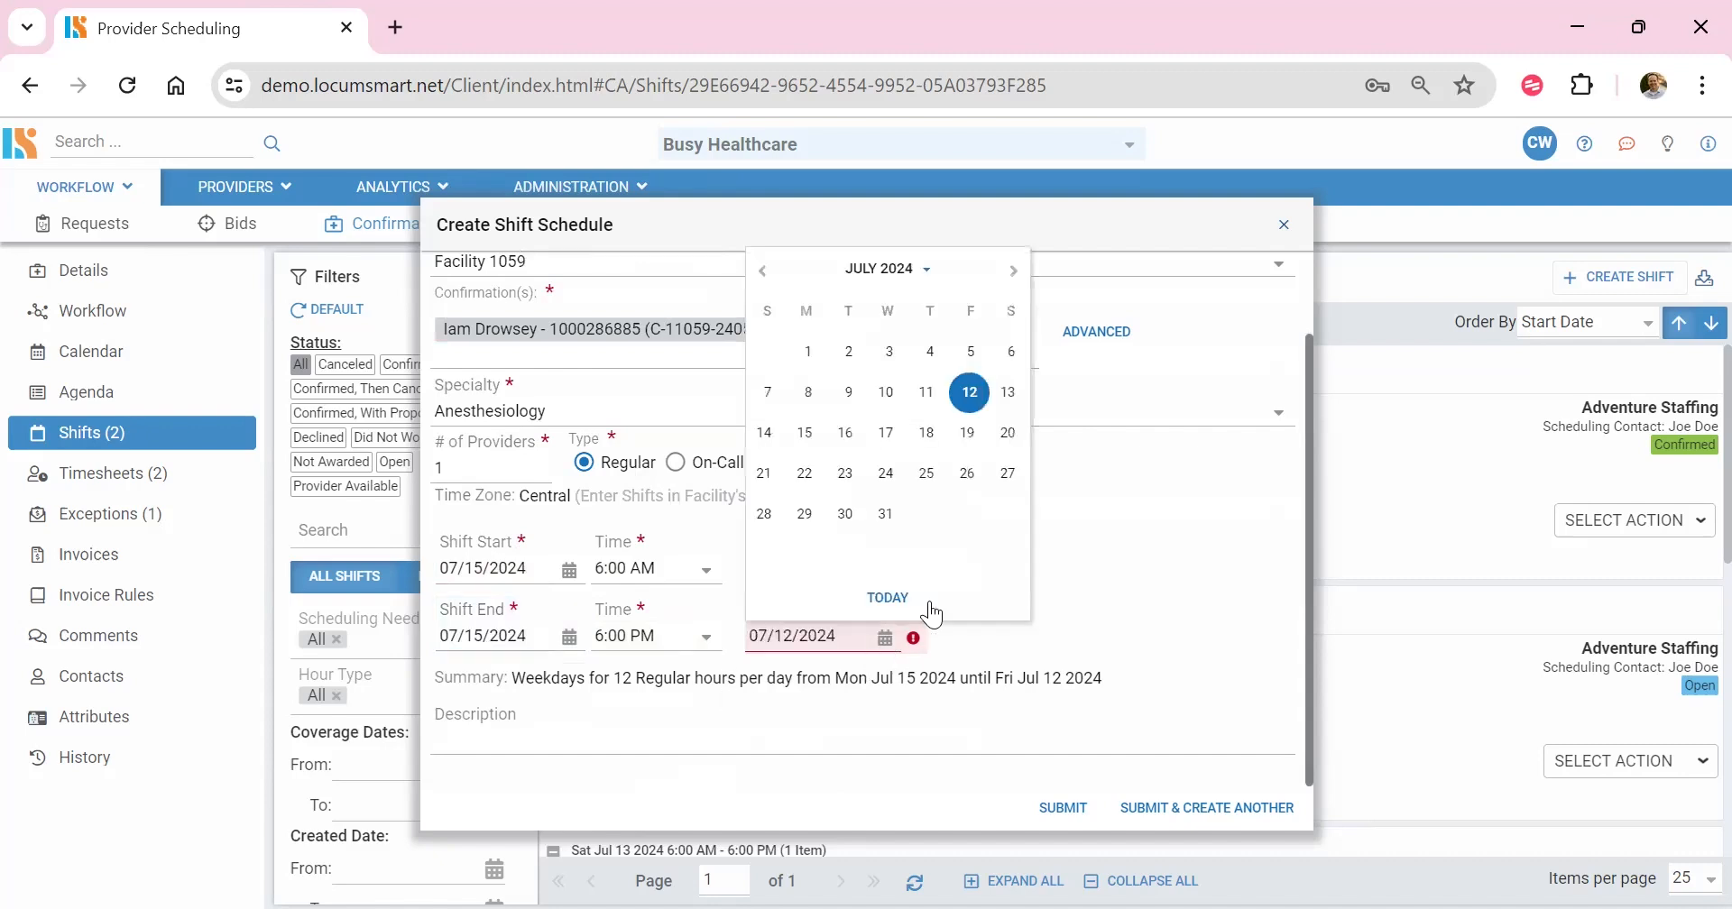
{"action": "left_click", "coordinate": [1014, 272]}
{"action": "left_click", "coordinate": [1015, 278]}
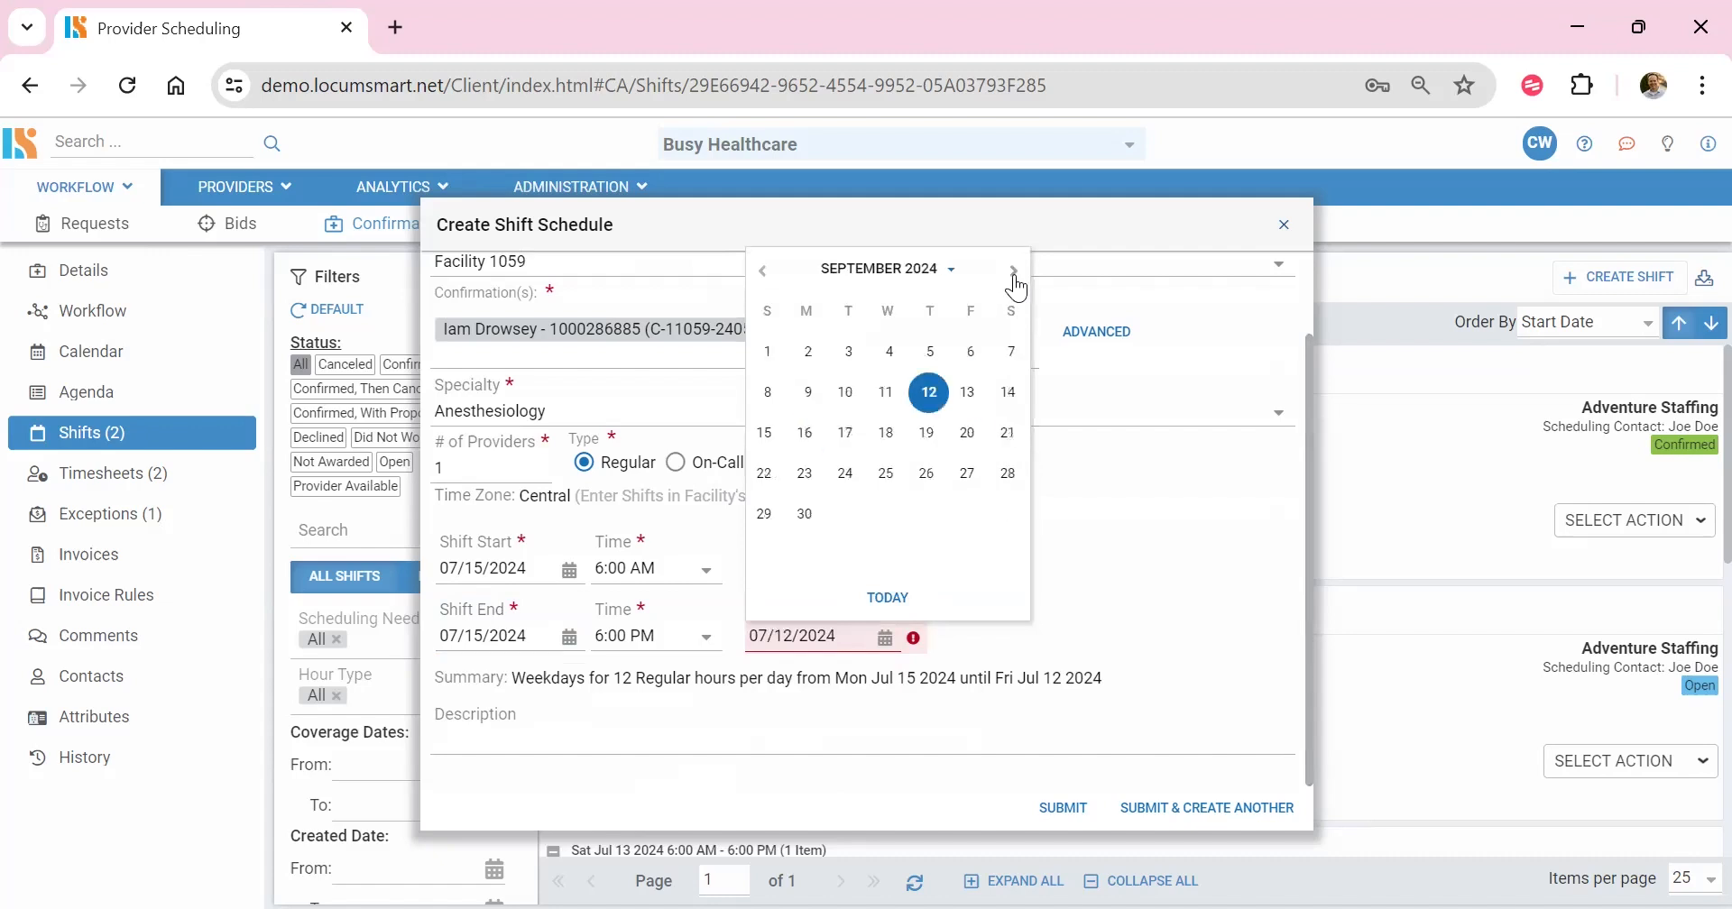
{"action": "left_click", "coordinate": [968, 437]}
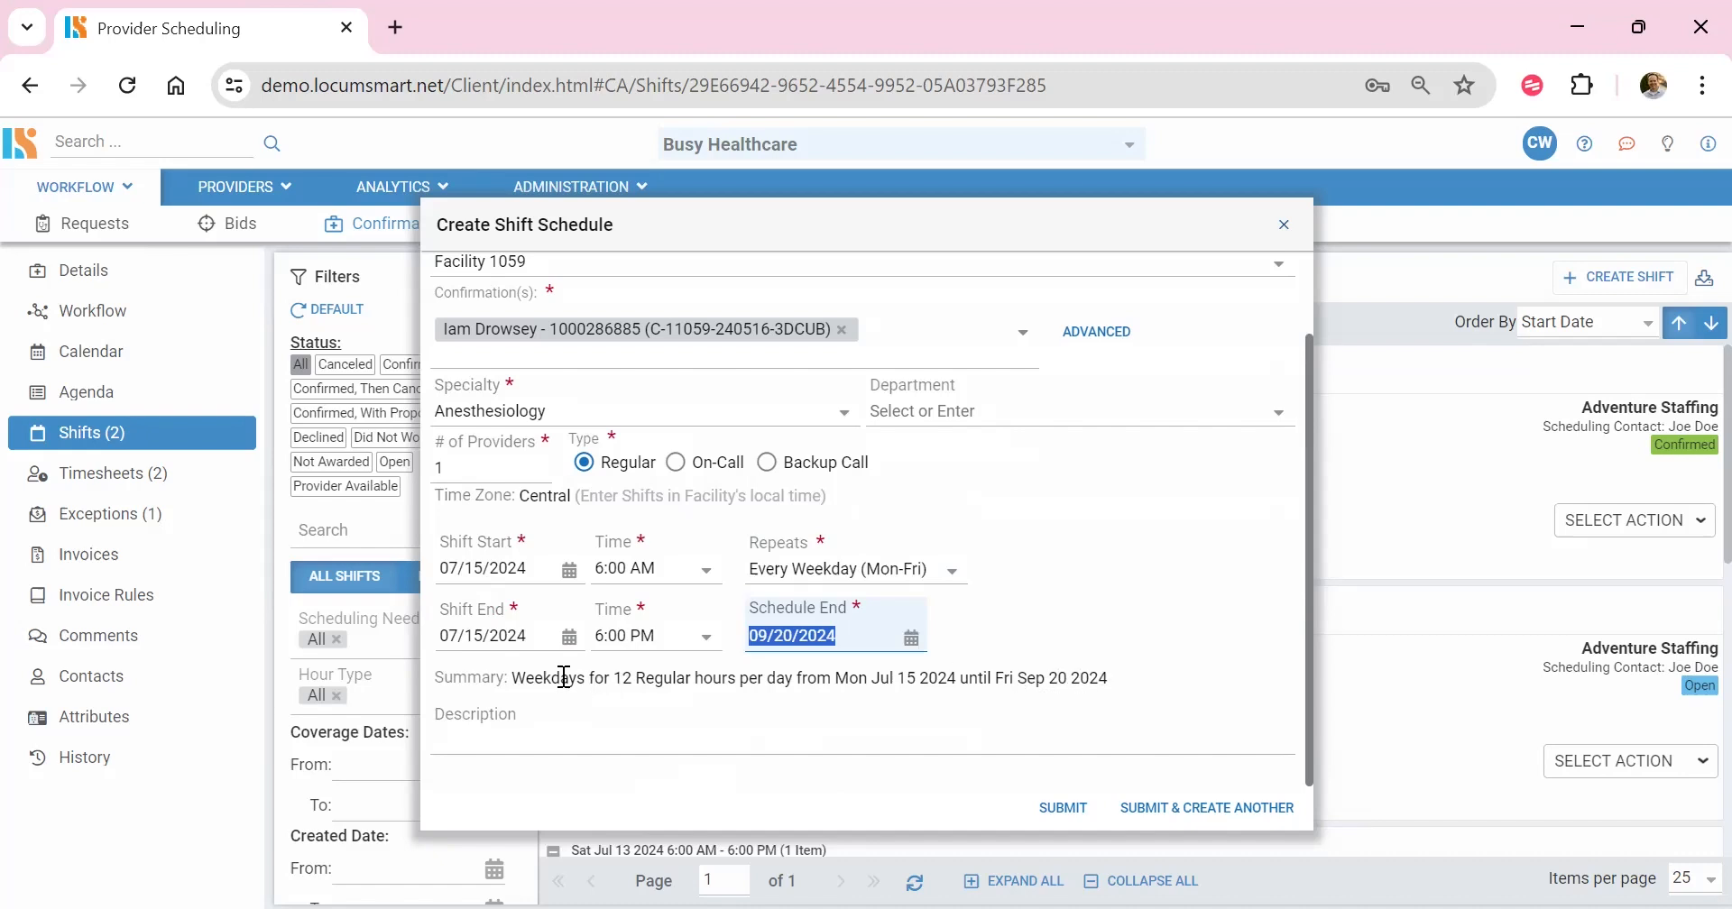
Step: Title the recurring schedule "Anesthesiology Mon - Fri 6:00AM - 6:00PM" and submit it
{"action": "scroll", "coordinate": [1027, 676], "scroll_direction": "up", "scroll_amount": 2}
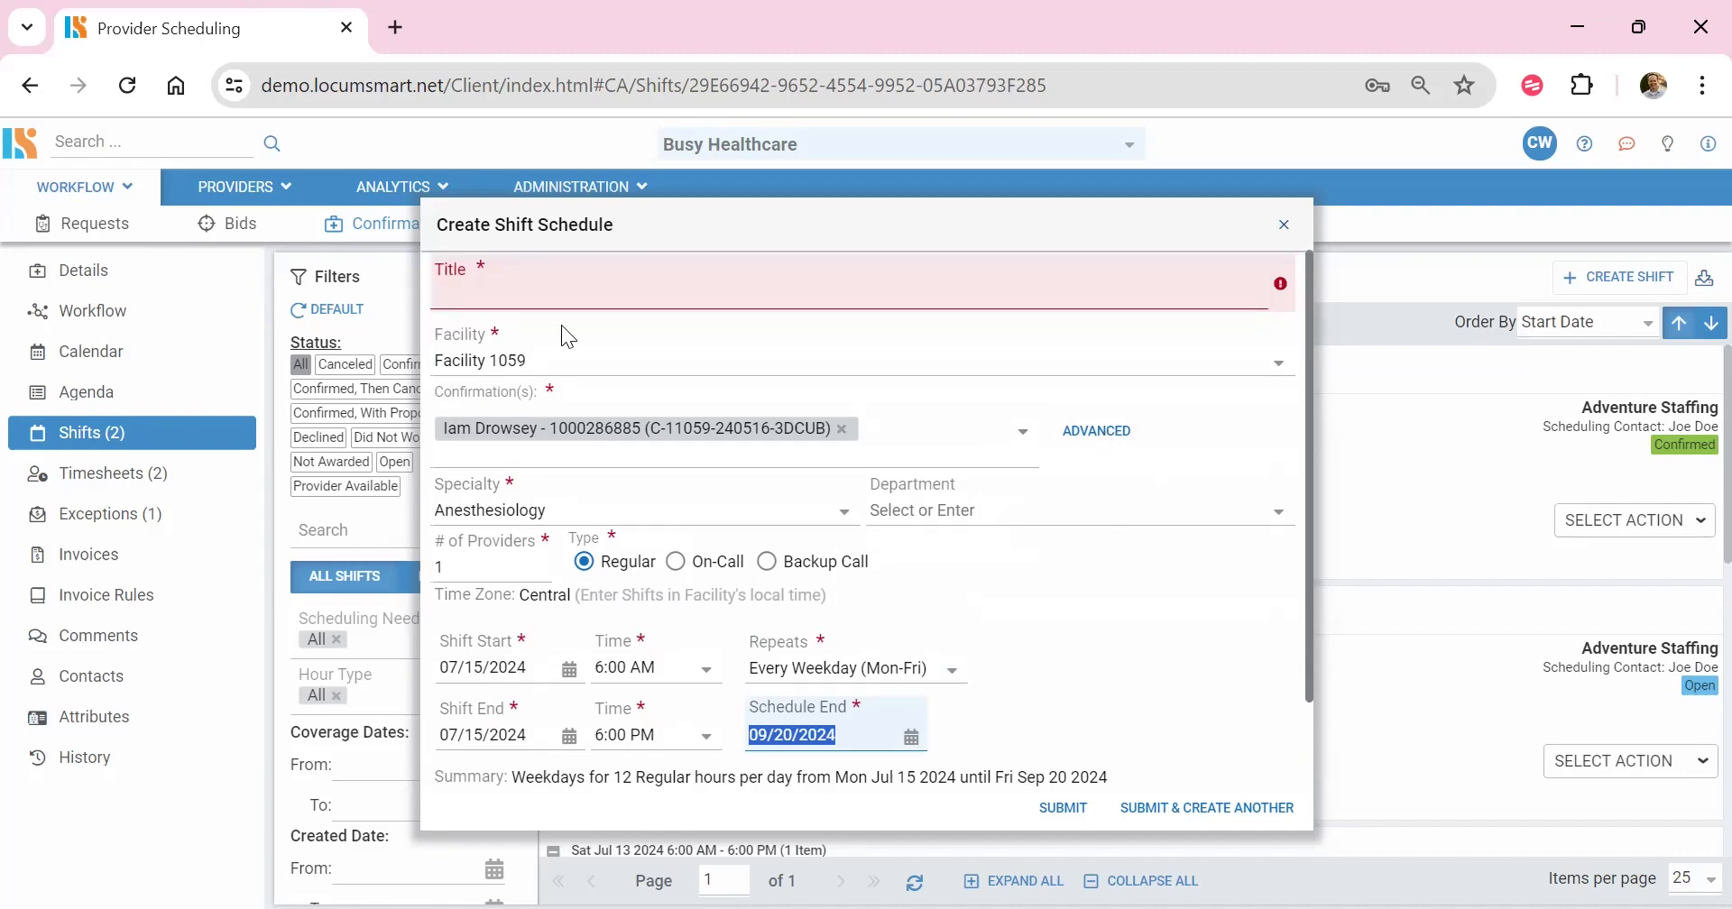
{"action": "left_click", "coordinate": [561, 292]}
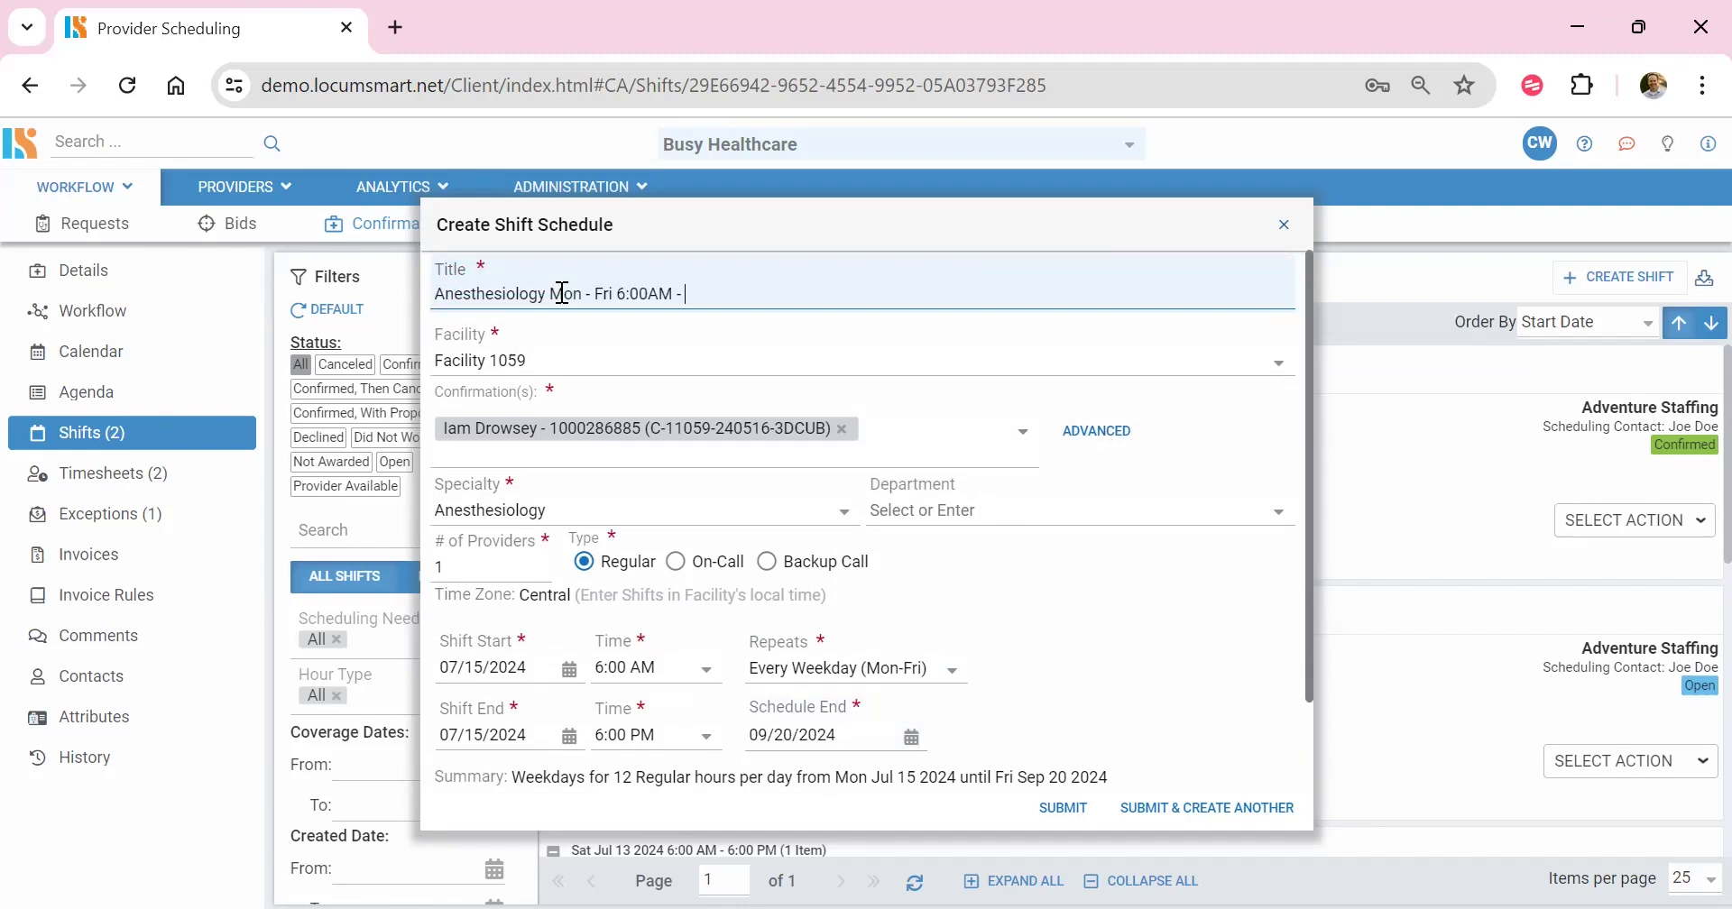
{"action": "type", "text": "6:00AM - 6:00PM"}
{"action": "left_click", "coordinate": [1062, 808]}
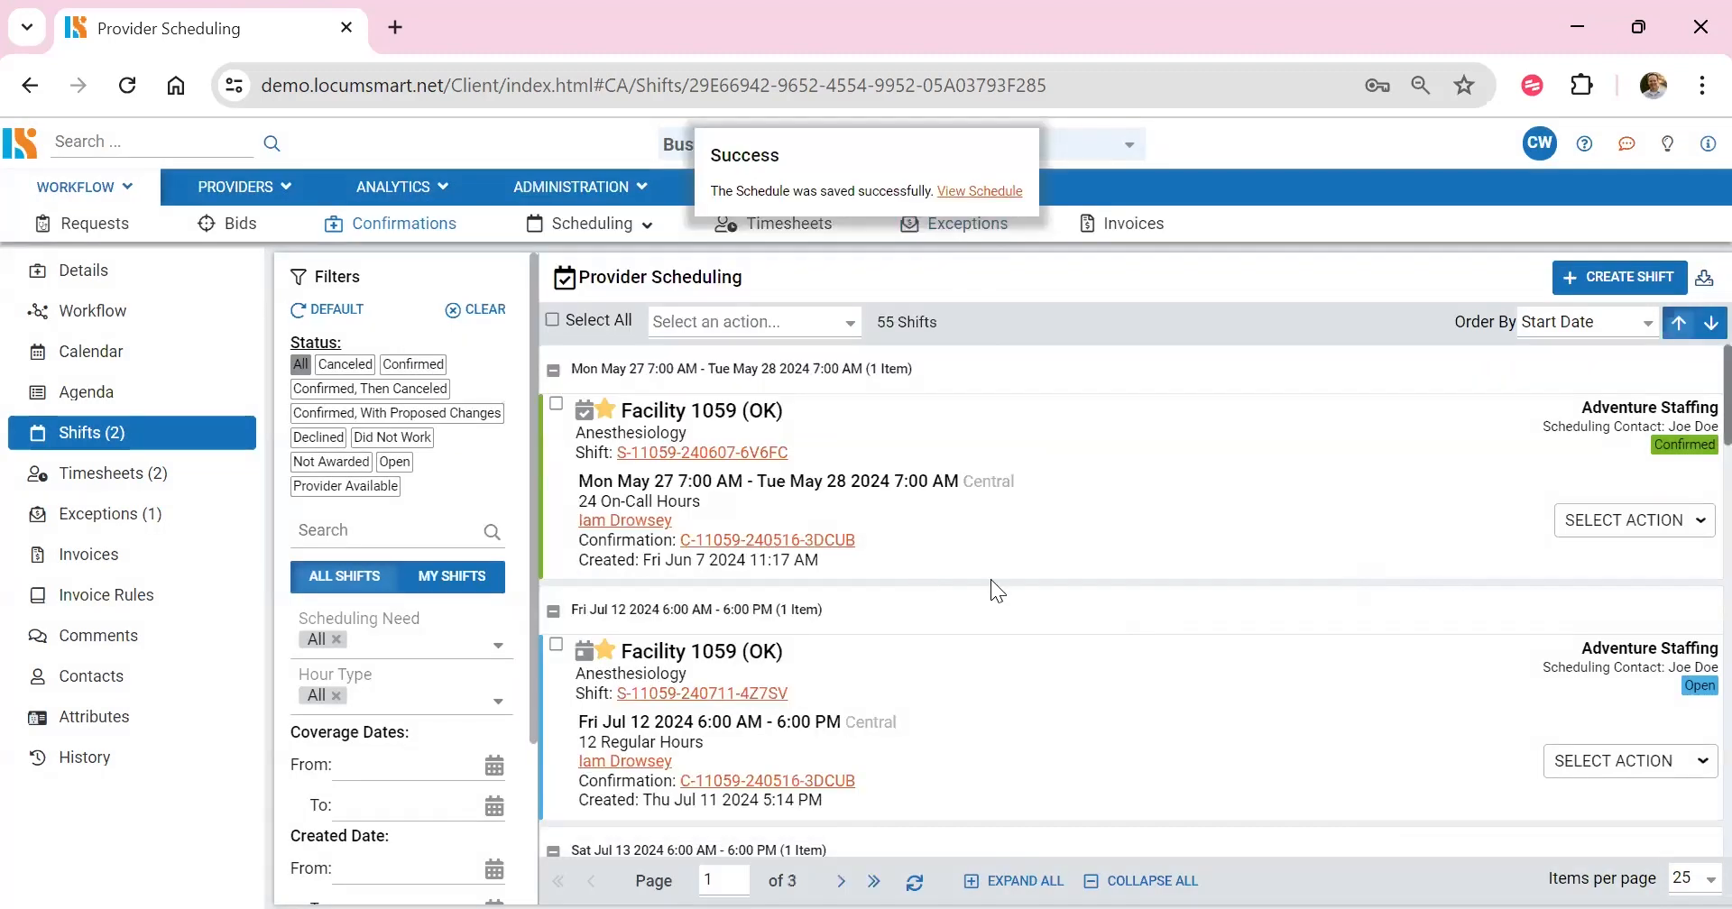
Step: Select the Wed Aug 7 2024 shift of the recurring schedule and bring up its available actions
{"action": "scroll", "coordinate": [1009, 562], "scroll_direction": "down", "scroll_amount": 9}
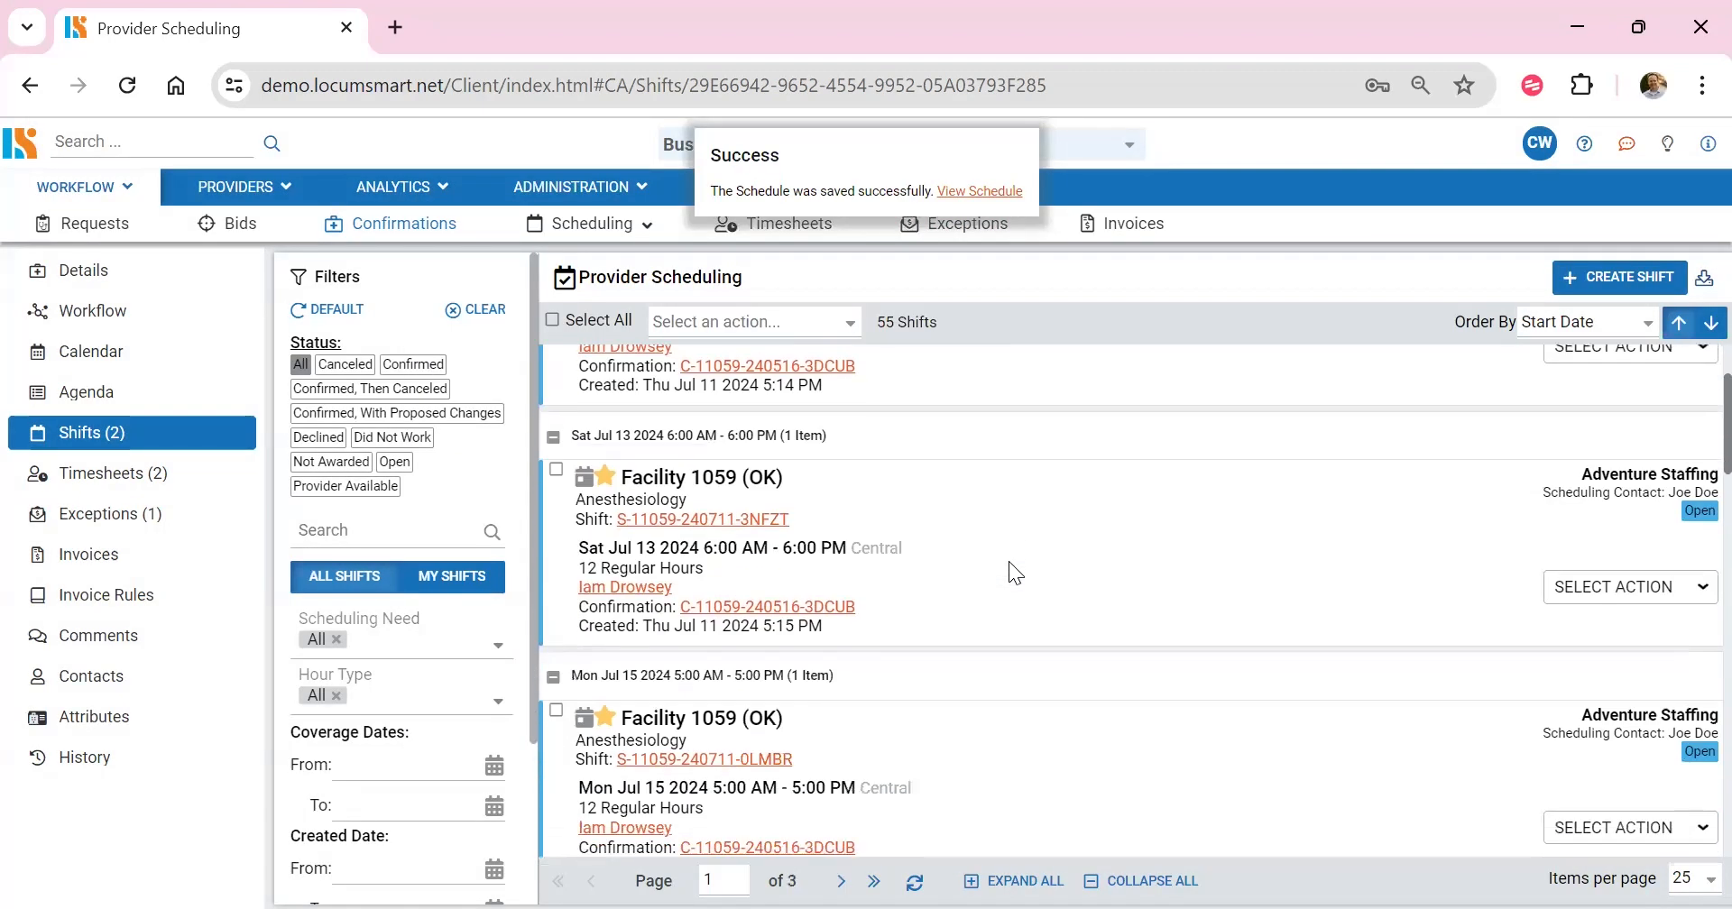
{"action": "scroll", "coordinate": [1008, 561], "scroll_direction": "down", "scroll_amount": 12}
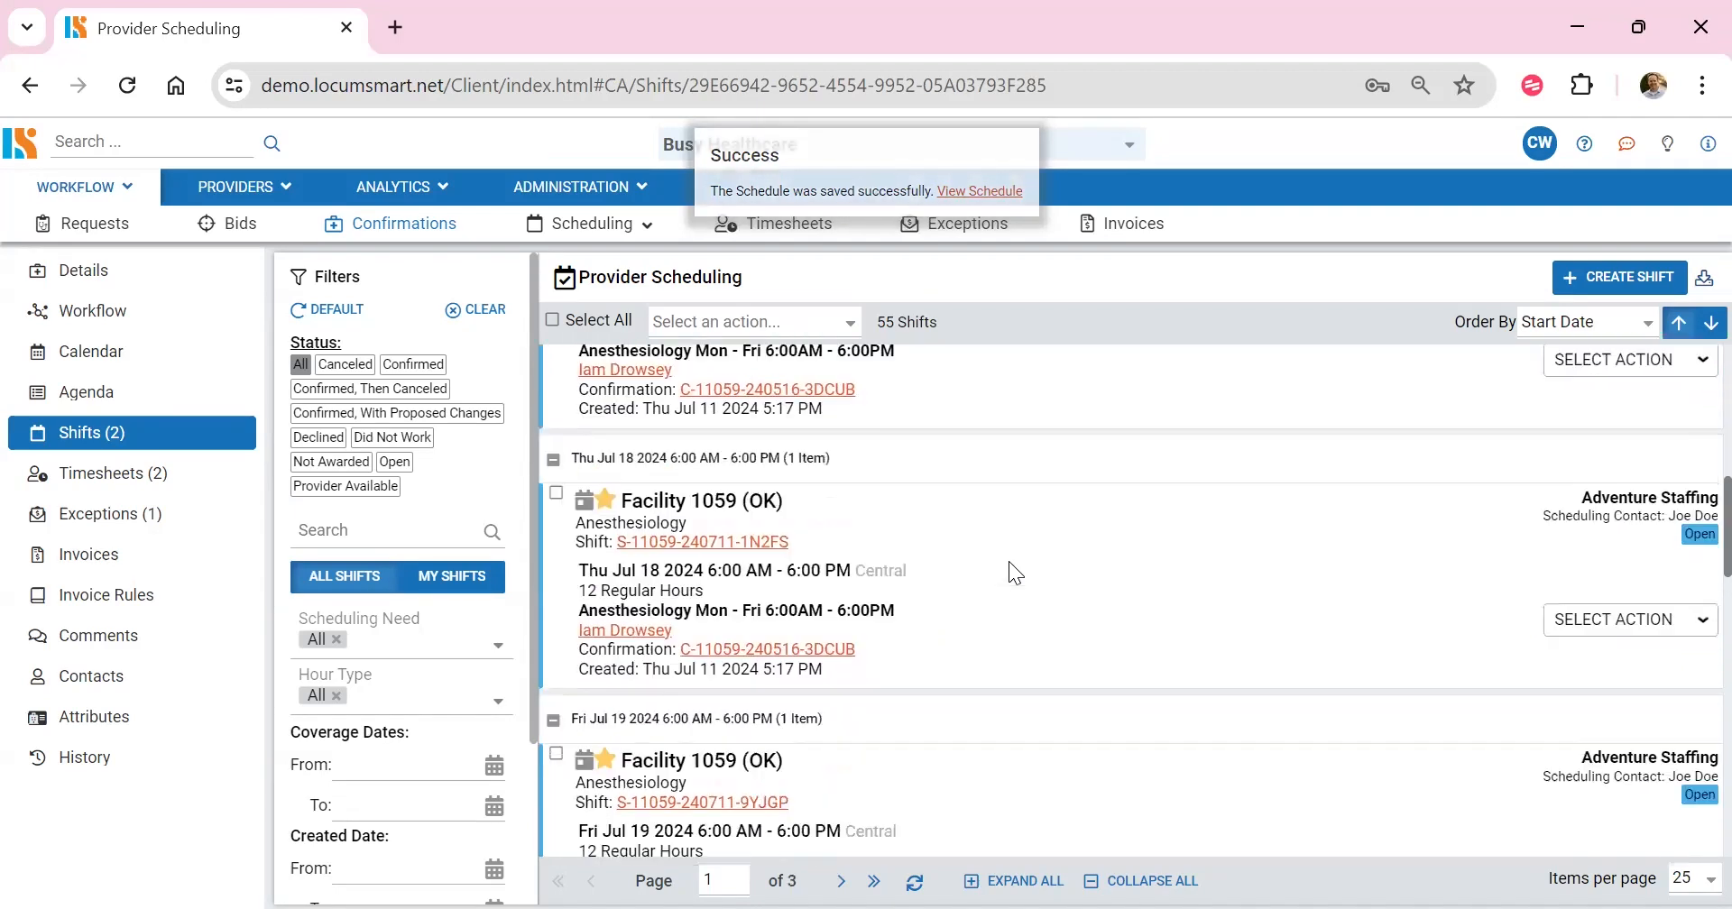
{"action": "scroll", "coordinate": [1011, 568], "scroll_direction": "down", "scroll_amount": 12}
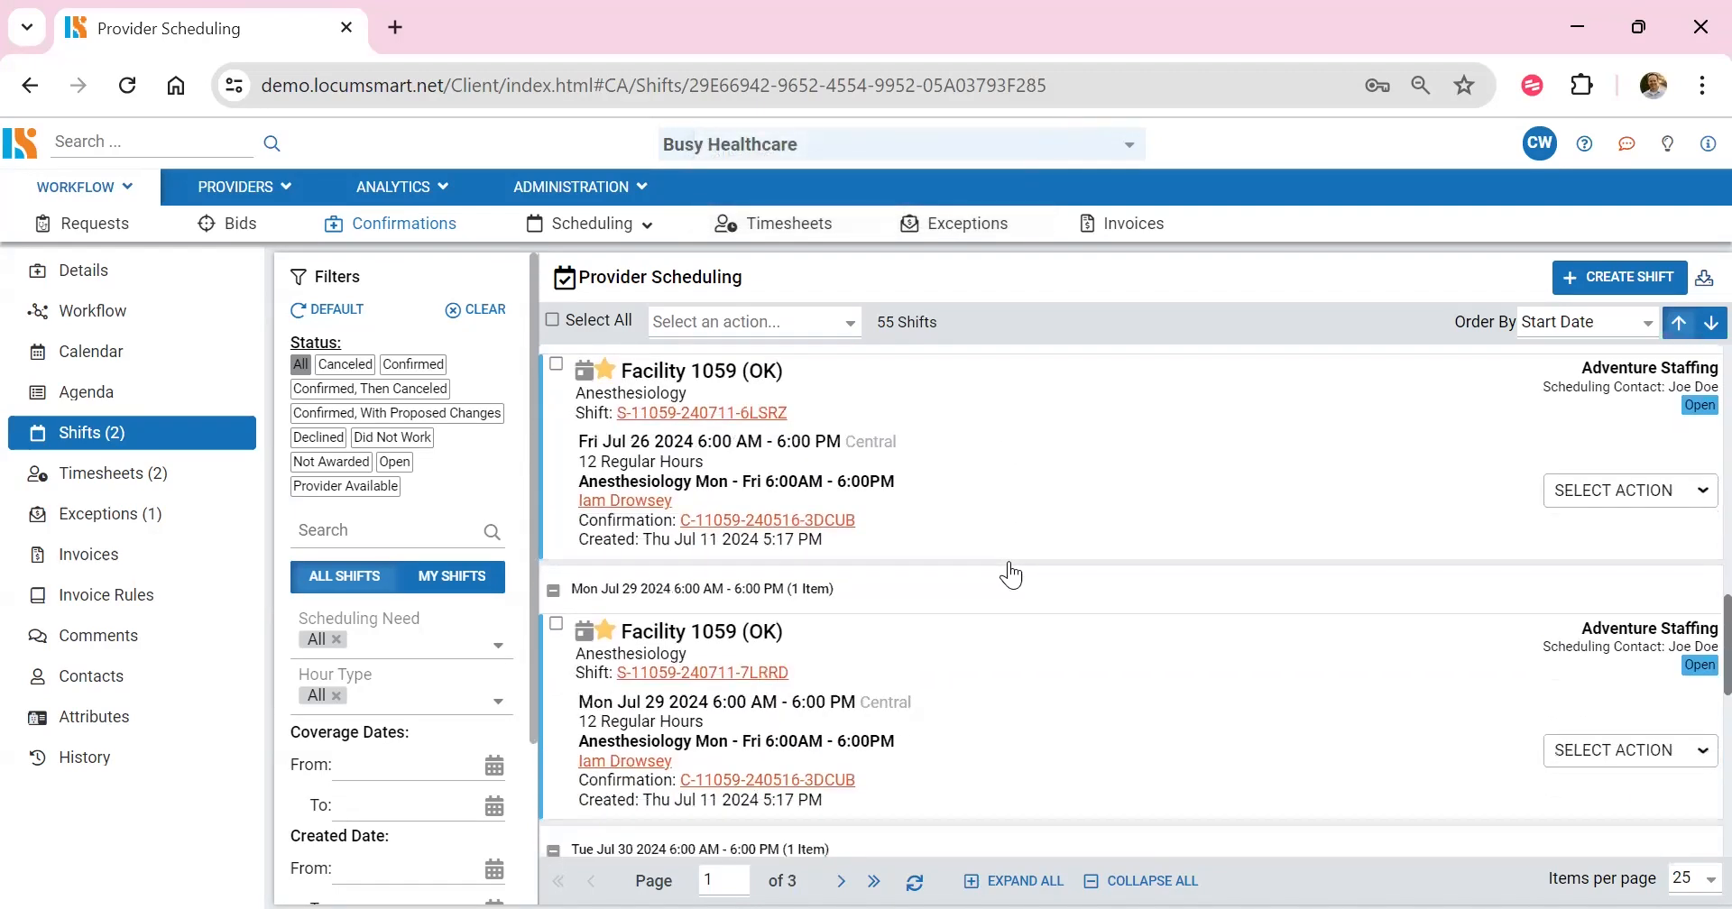
{"action": "scroll", "coordinate": [1011, 575], "scroll_direction": "down", "scroll_amount": 12}
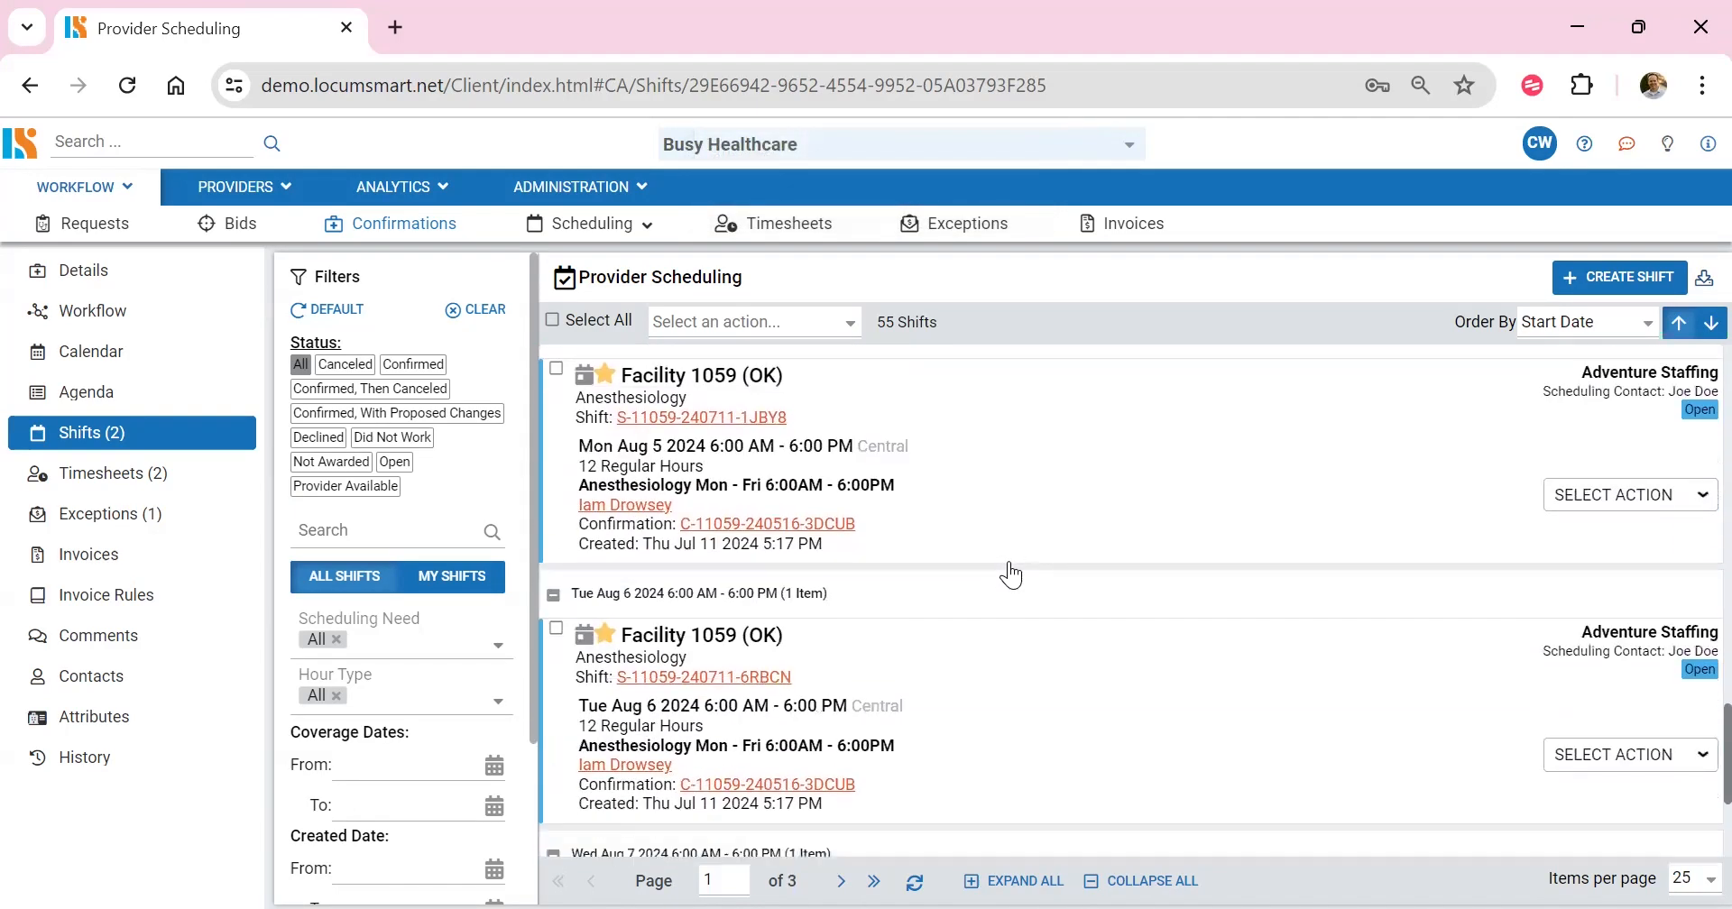
{"action": "left_click", "coordinate": [1368, 502]}
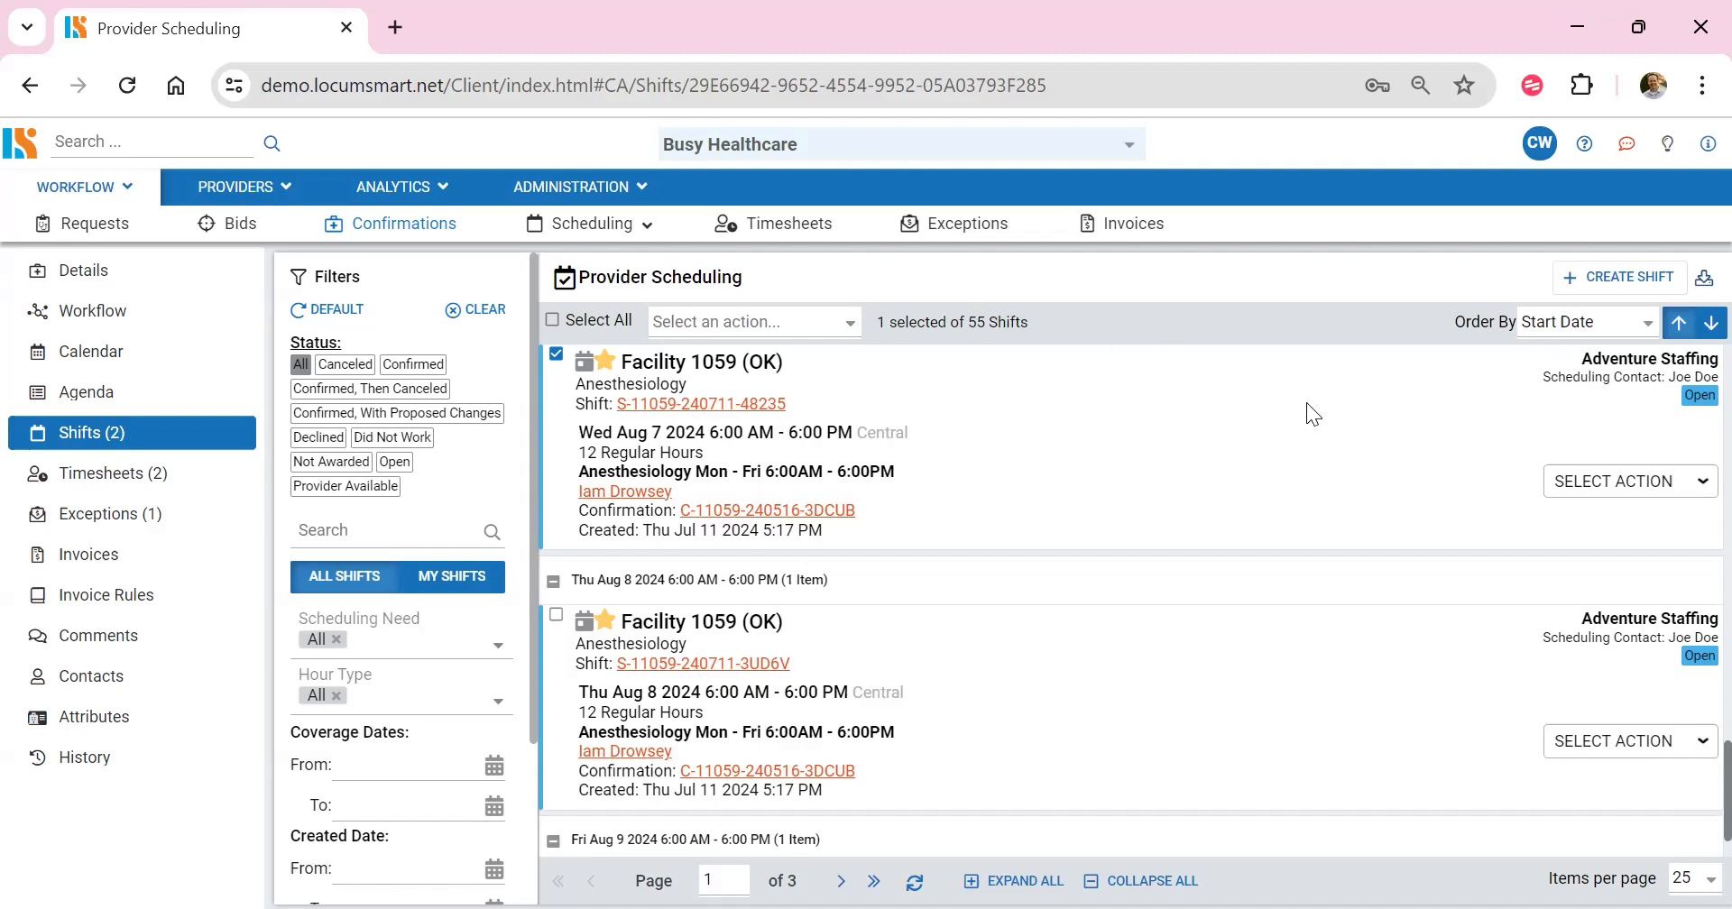
{"action": "left_click", "coordinate": [1617, 485]}
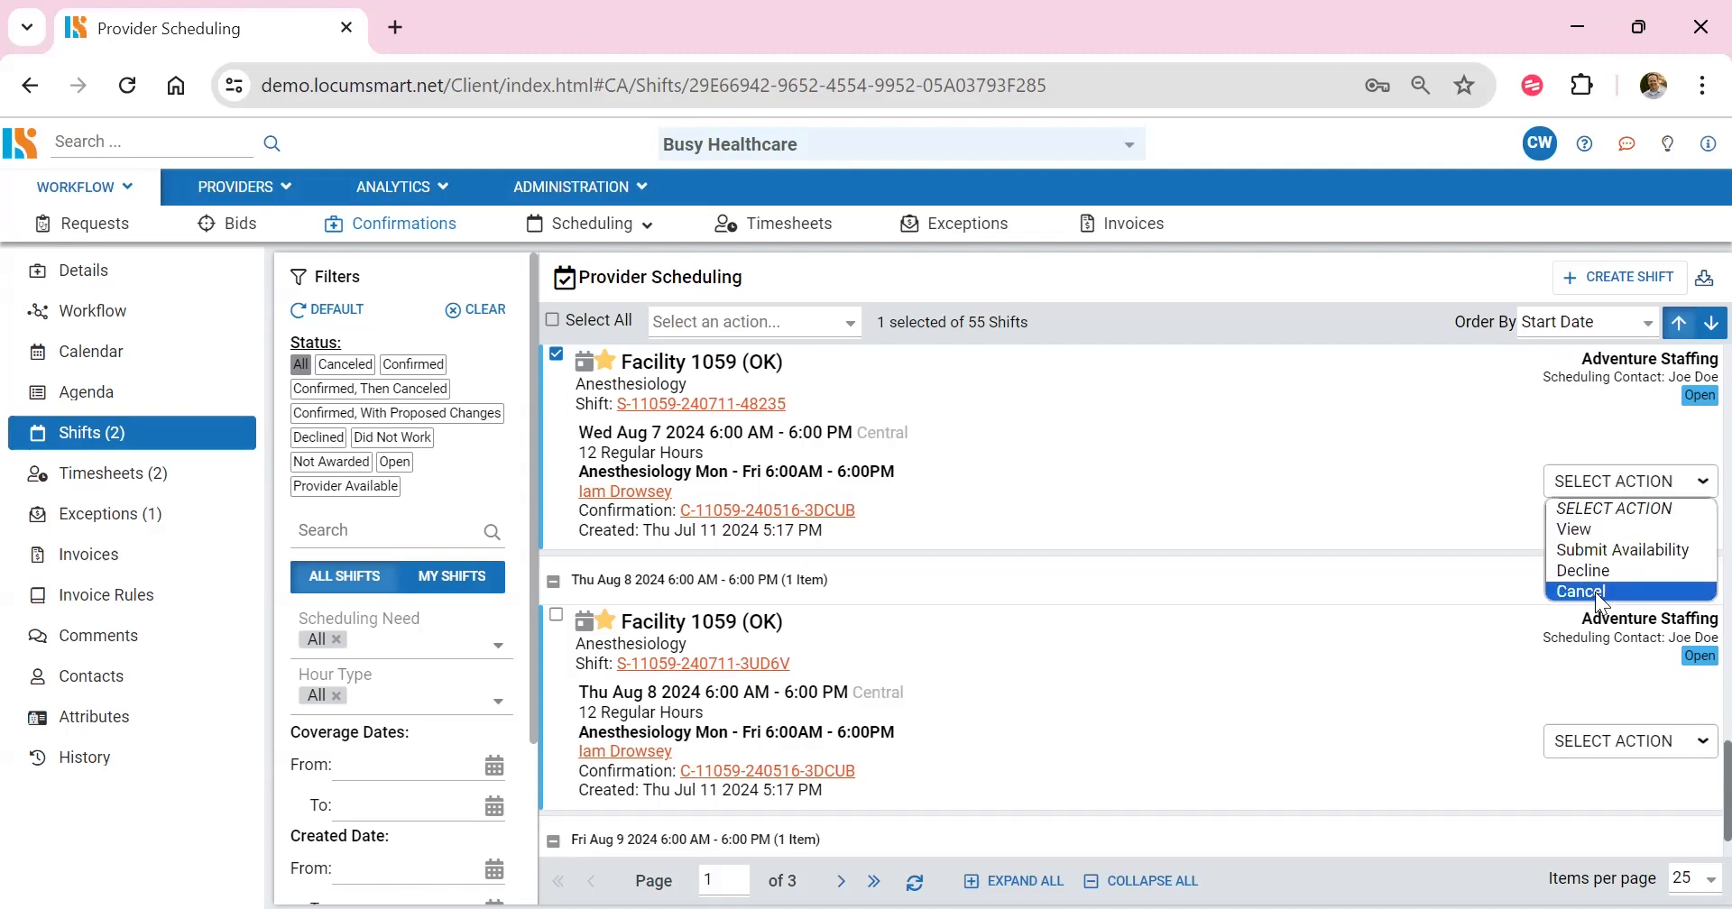